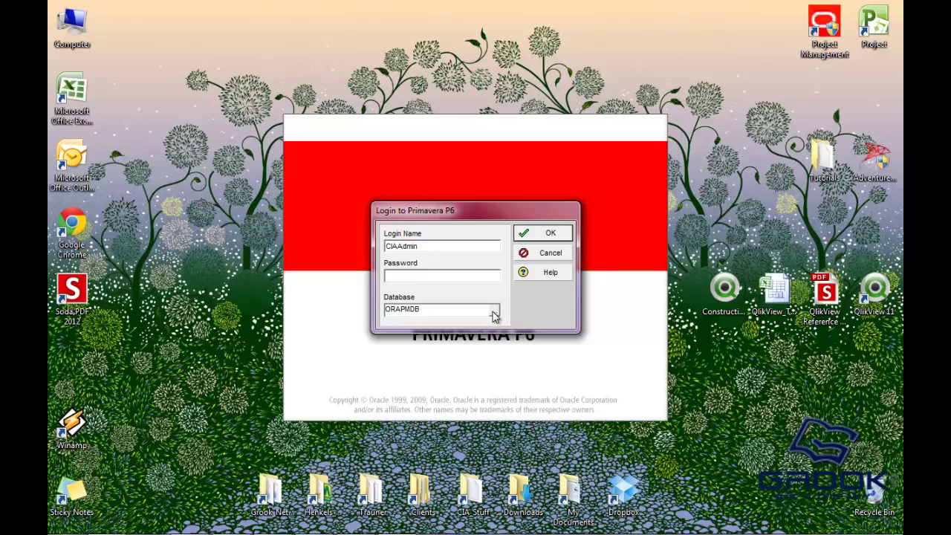
Step: Choose the ORAPMDB database connection, enter the account password and log in
{"action": "left_click", "coordinate": [494, 310]}
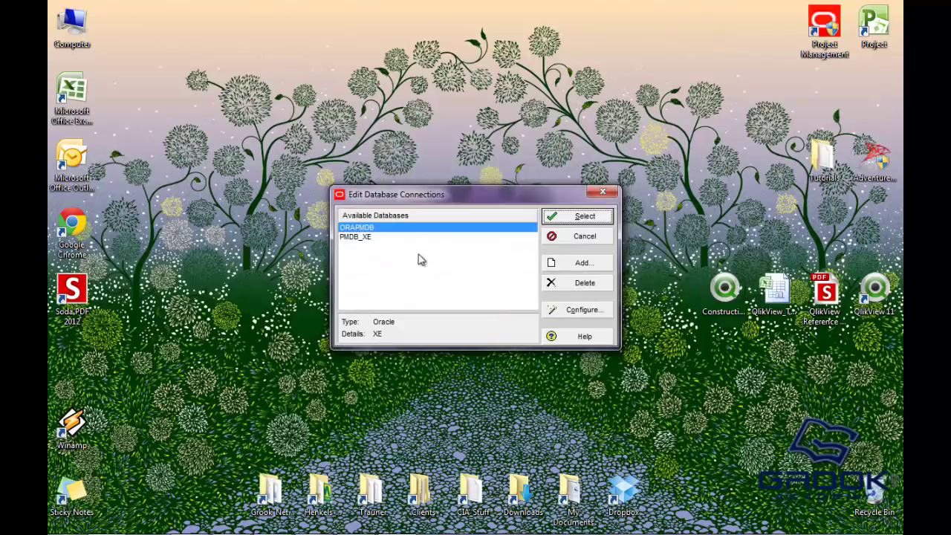
{"action": "left_click", "coordinate": [364, 238]}
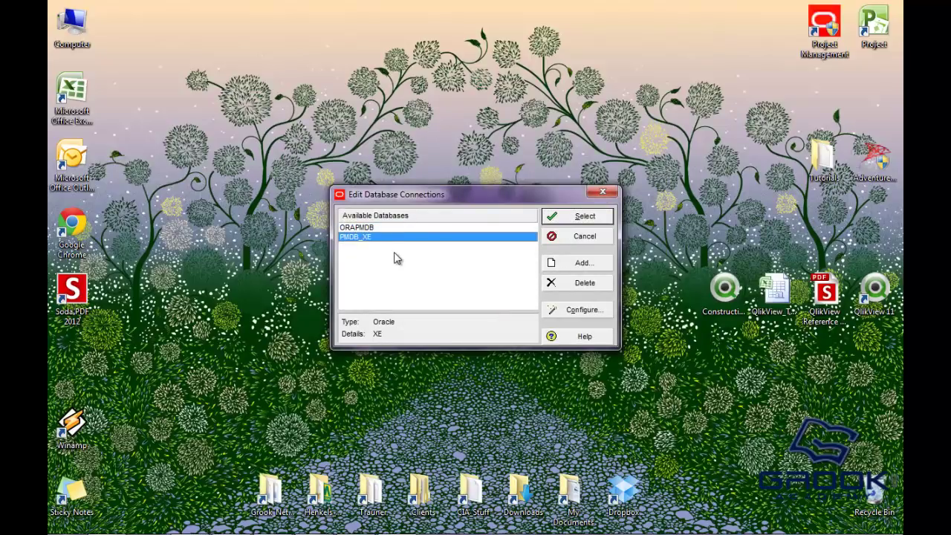
{"action": "left_click", "coordinate": [378, 228]}
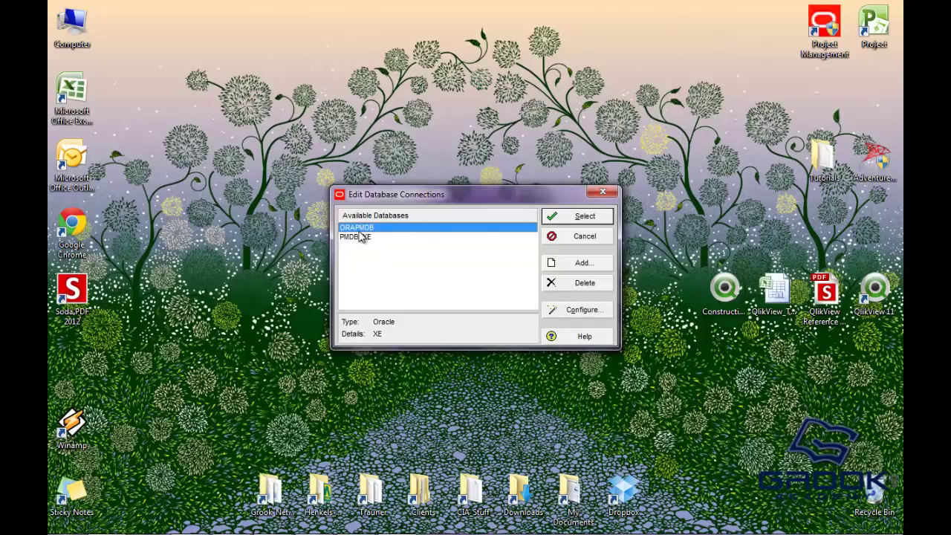
{"action": "left_click", "coordinate": [578, 217]}
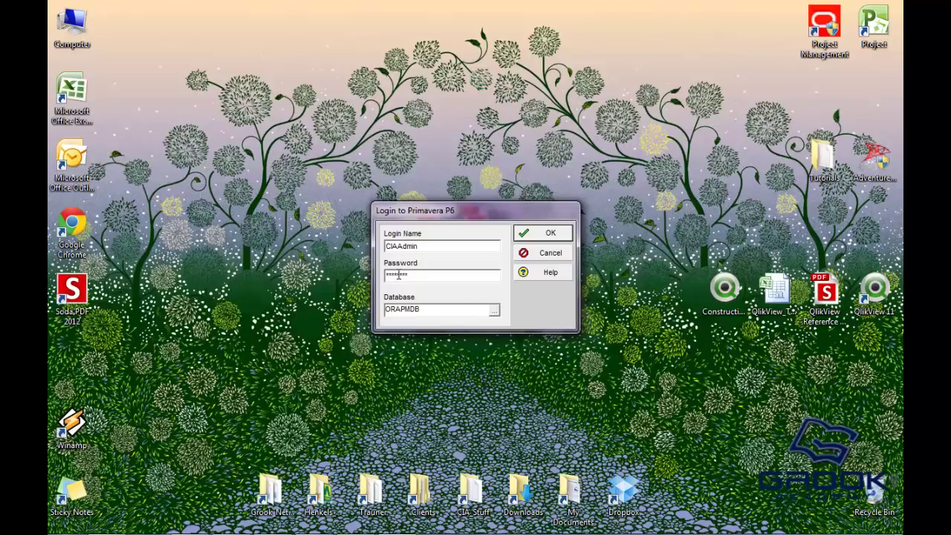
{"action": "left_click", "coordinate": [545, 233]}
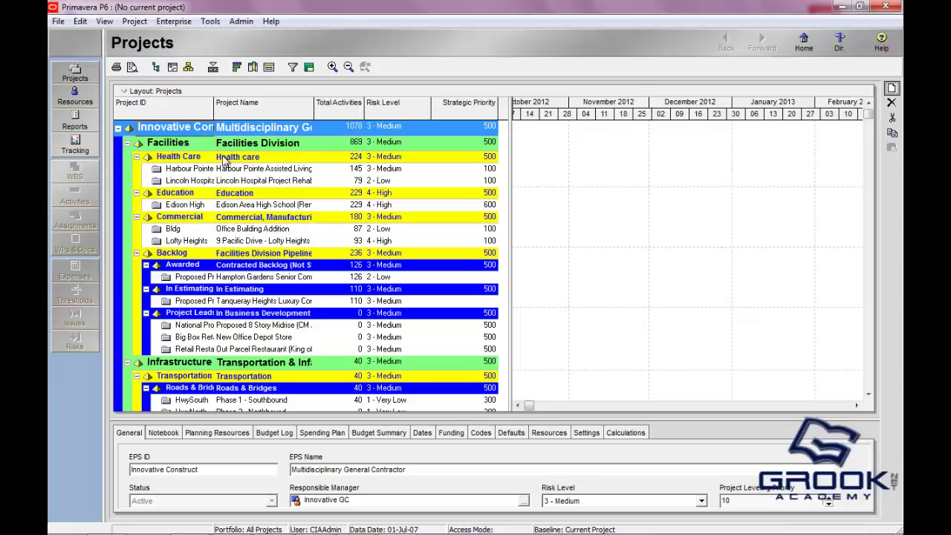
Step: Widen the projects table and its Total Activities, Risk Level and Strategic Priority columns
{"action": "left_click_drag", "start_coordinate": [512, 156], "coordinate": [690, 169]}
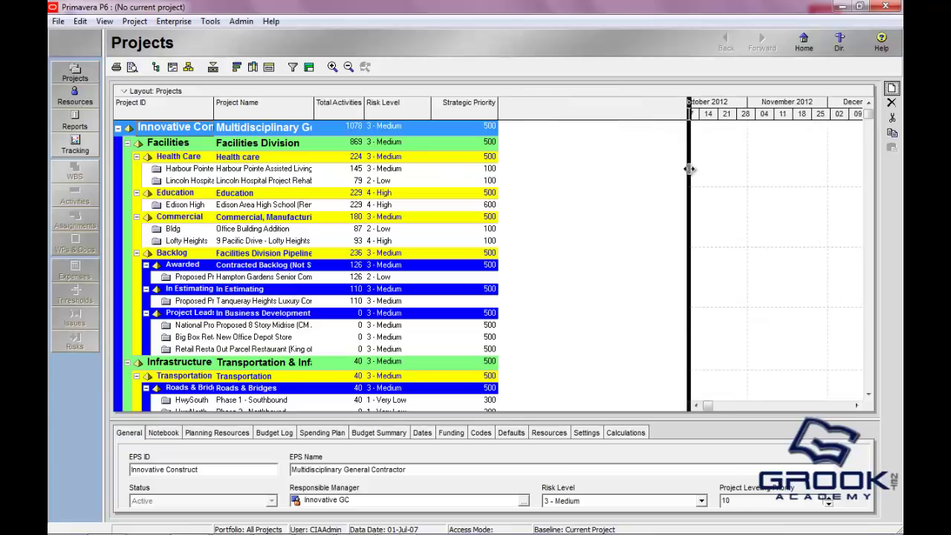
{"action": "left_click_drag", "start_coordinate": [497, 109], "coordinate": [518, 110]}
{"action": "left_click_drag", "start_coordinate": [366, 110], "coordinate": [402, 110]}
{"action": "left_click_drag", "start_coordinate": [468, 108], "coordinate": [492, 108]}
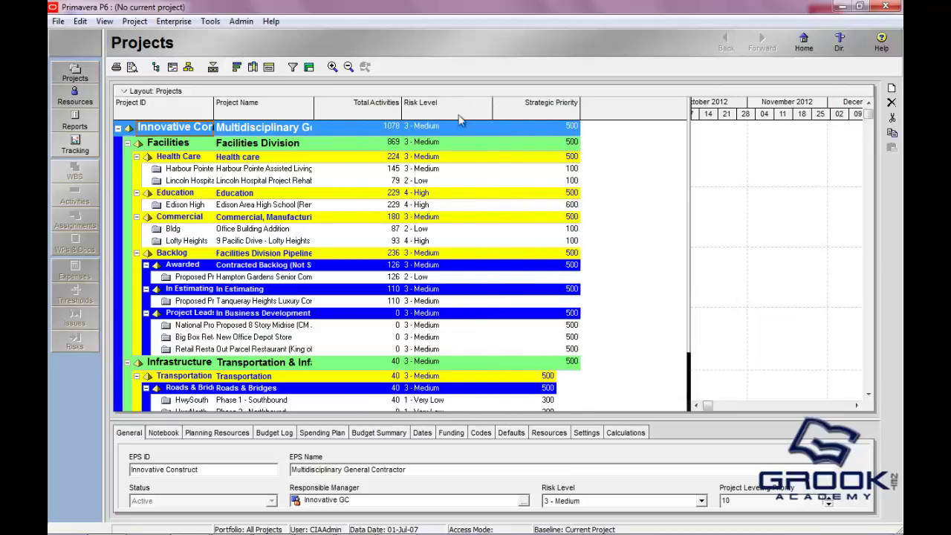
Step: Look through the Facilities projects one by one, from Harbour Pointe Assisted Living to Tanqueray Heights Luxury Condominiums
{"action": "left_click", "coordinate": [249, 170]}
{"action": "left_click", "coordinate": [253, 180]}
{"action": "left_click", "coordinate": [258, 204]}
{"action": "left_click", "coordinate": [260, 229]}
{"action": "left_click", "coordinate": [261, 241]}
{"action": "left_click", "coordinate": [261, 278]}
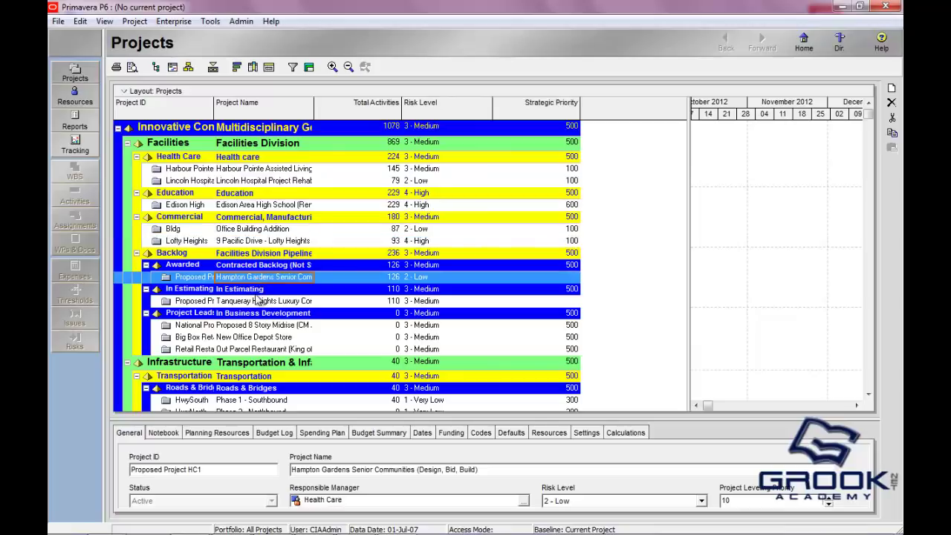
{"action": "left_click", "coordinate": [257, 302]}
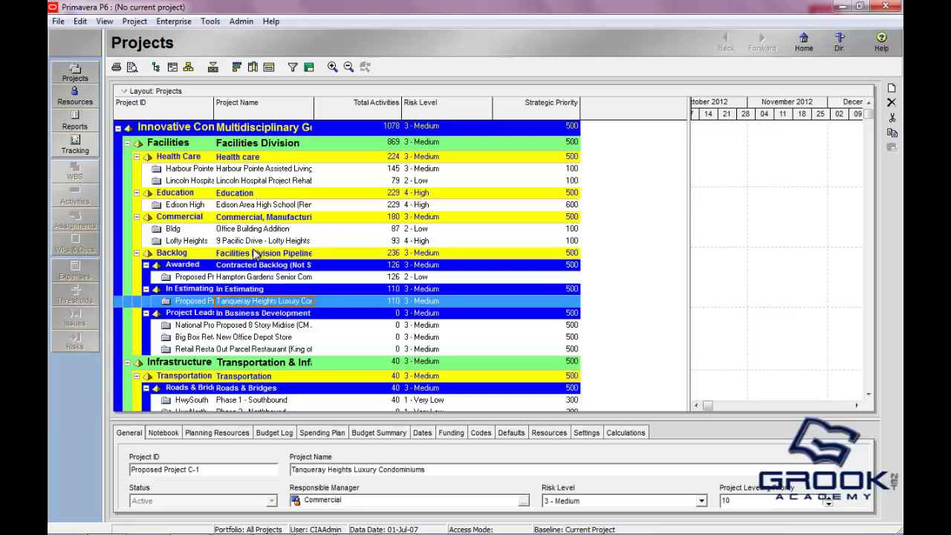
Step: Set the application startup window to Home in the user preferences
{"action": "left_click", "coordinate": [58, 21]}
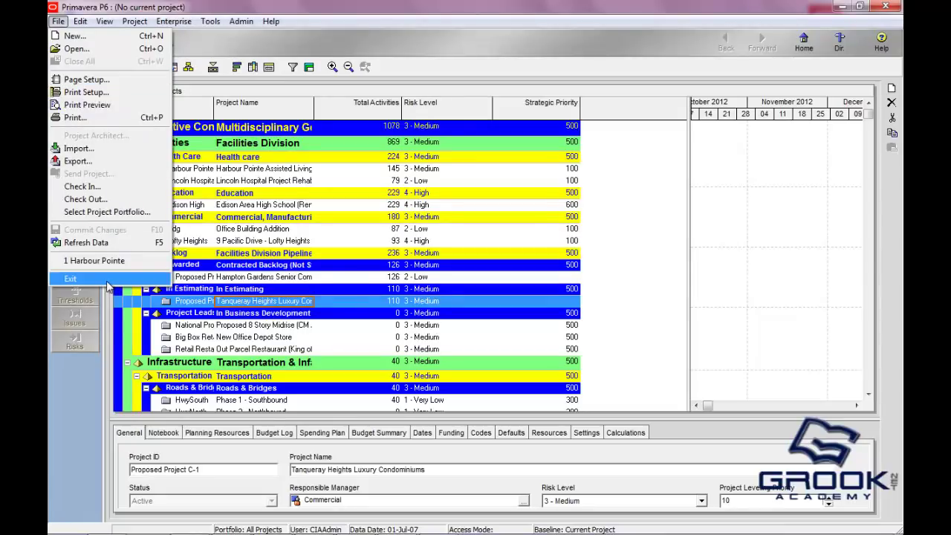
{"action": "mouse_move", "coordinate": [80, 20]}
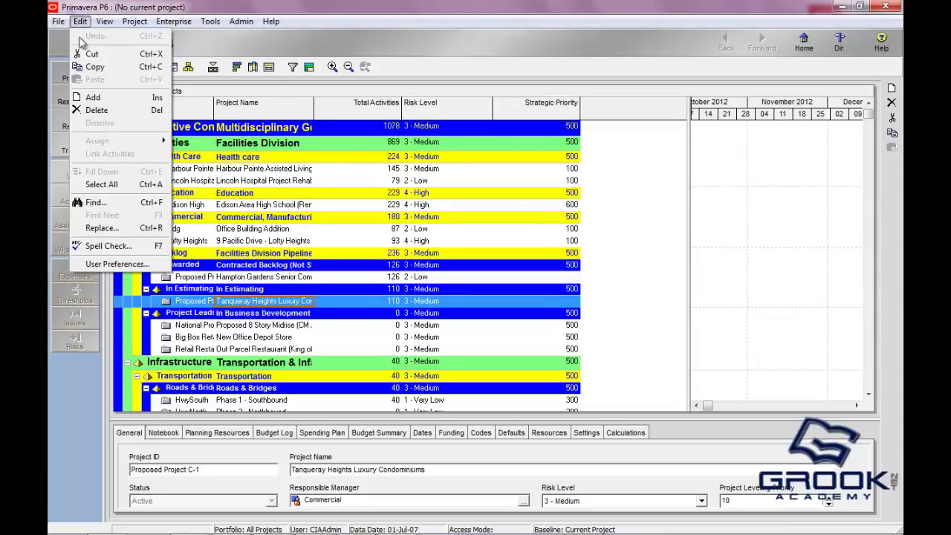
{"action": "left_click", "coordinate": [133, 266]}
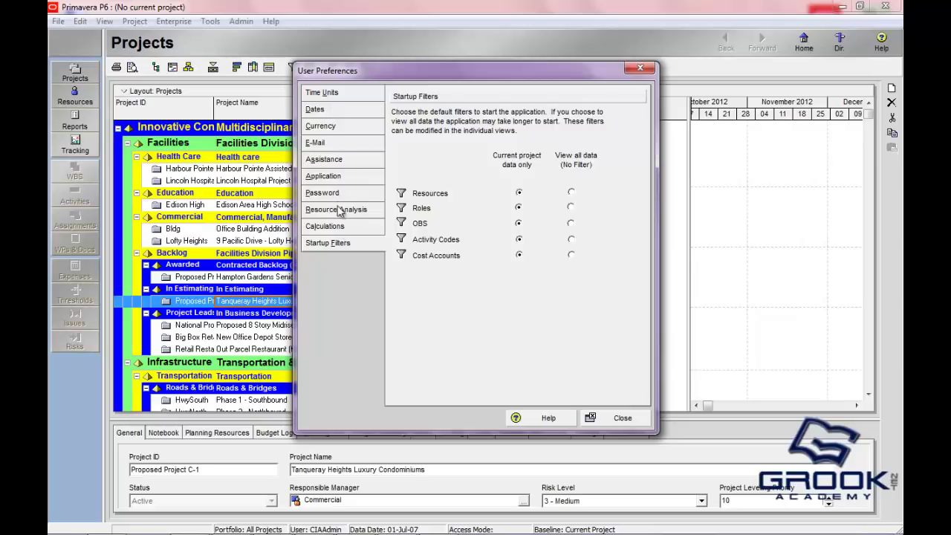
{"action": "left_click", "coordinate": [324, 176]}
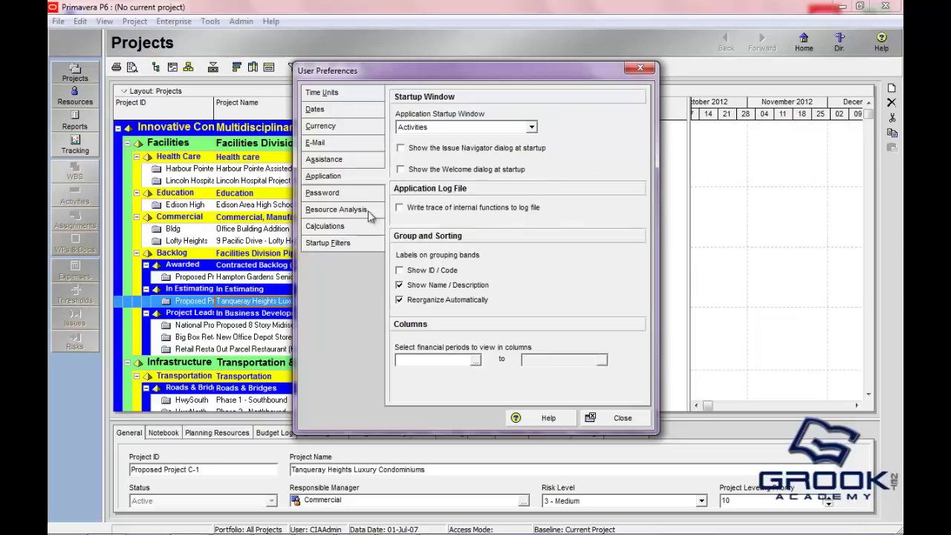
{"action": "left_click", "coordinate": [532, 128]}
{"action": "left_click_drag", "start_coordinate": [533, 164], "coordinate": [531, 180]}
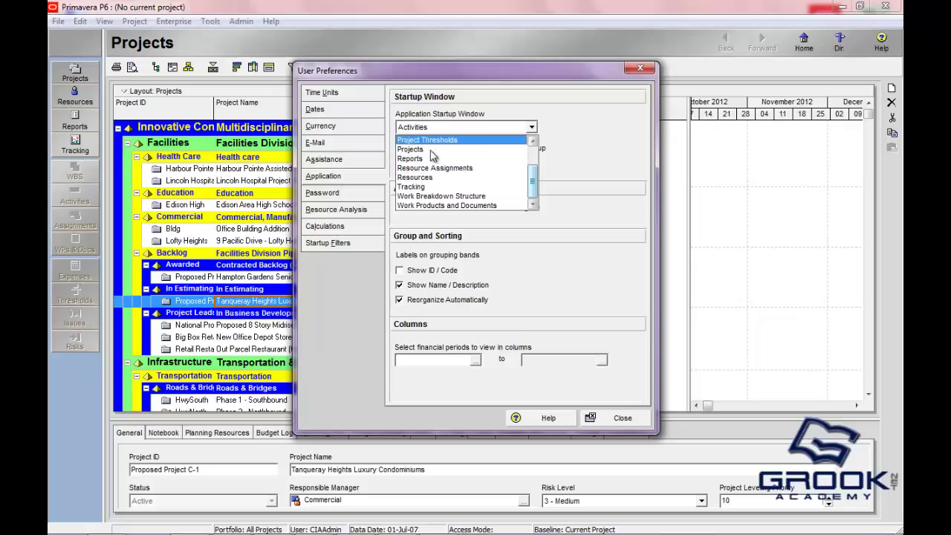
{"action": "left_click_drag", "start_coordinate": [532, 182], "coordinate": [532, 163]}
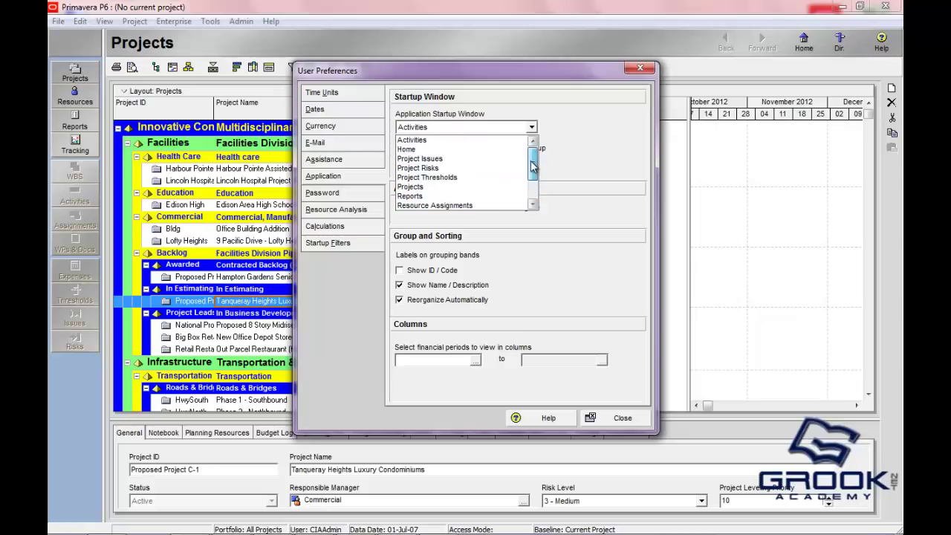
{"action": "left_click", "coordinate": [476, 151]}
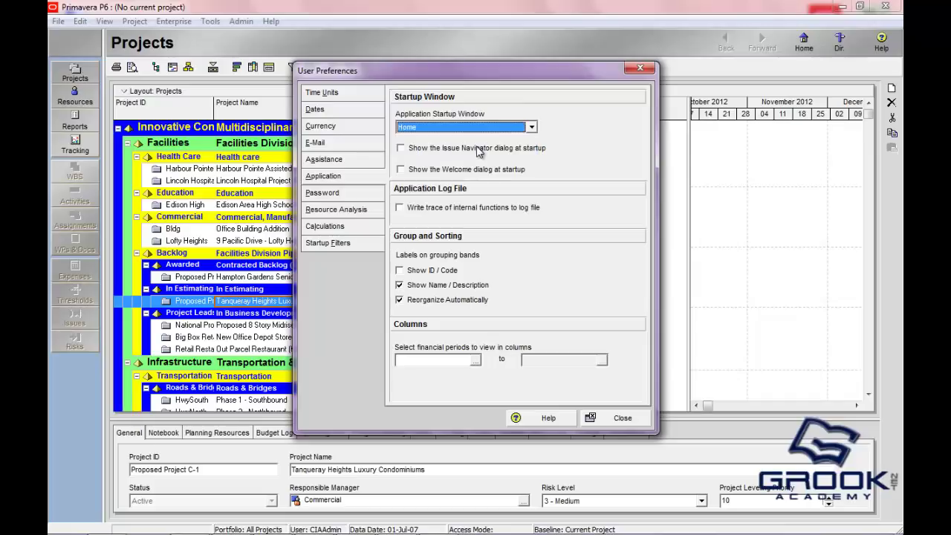
Step: Enable showing the Issue Navigator and Welcome dialogs at startup and close the user preferences
{"action": "left_click", "coordinate": [400, 149]}
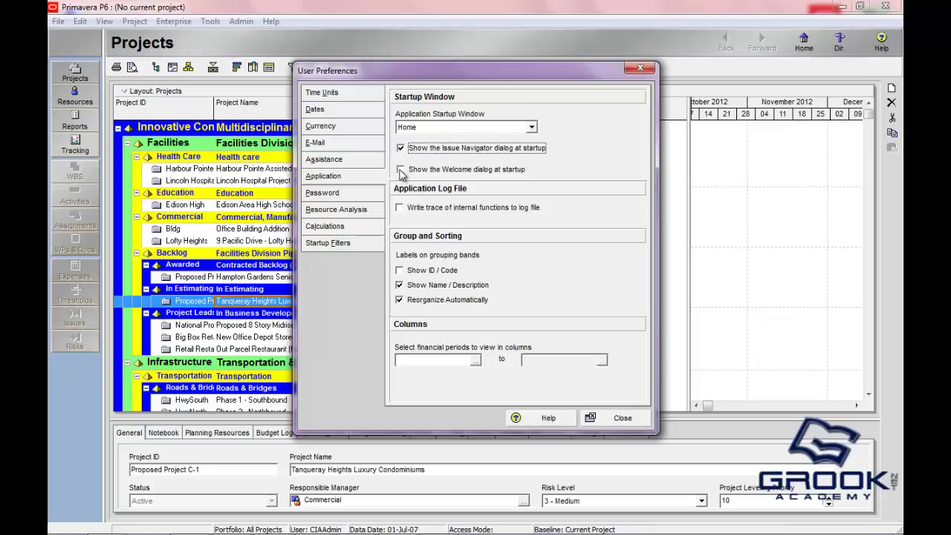
{"action": "left_click", "coordinate": [402, 170]}
{"action": "left_click", "coordinate": [631, 420]}
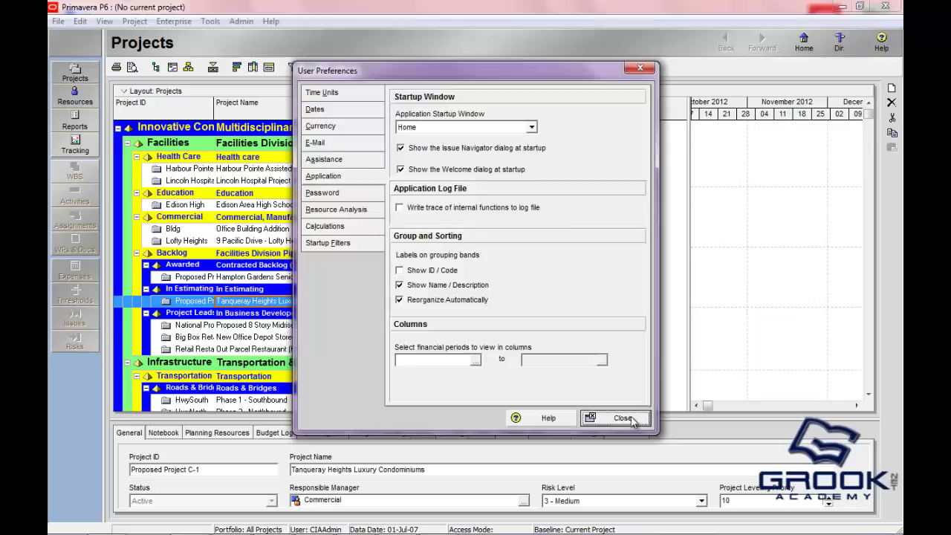
Step: Exit Primavera P6 and dismiss the Windows color scheme message without changing the scheme
{"action": "left_click", "coordinate": [58, 21]}
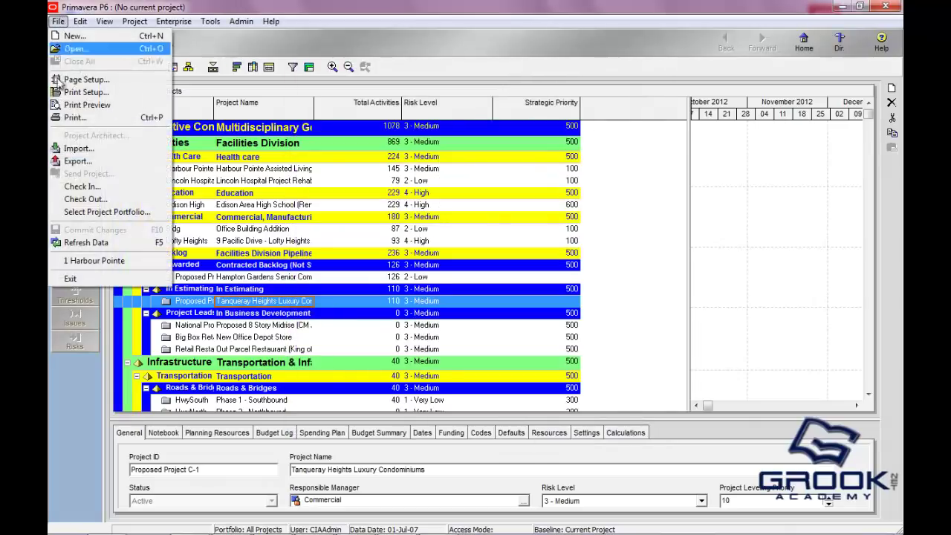
{"action": "left_click", "coordinate": [70, 278]}
{"action": "left_click", "coordinate": [442, 297]}
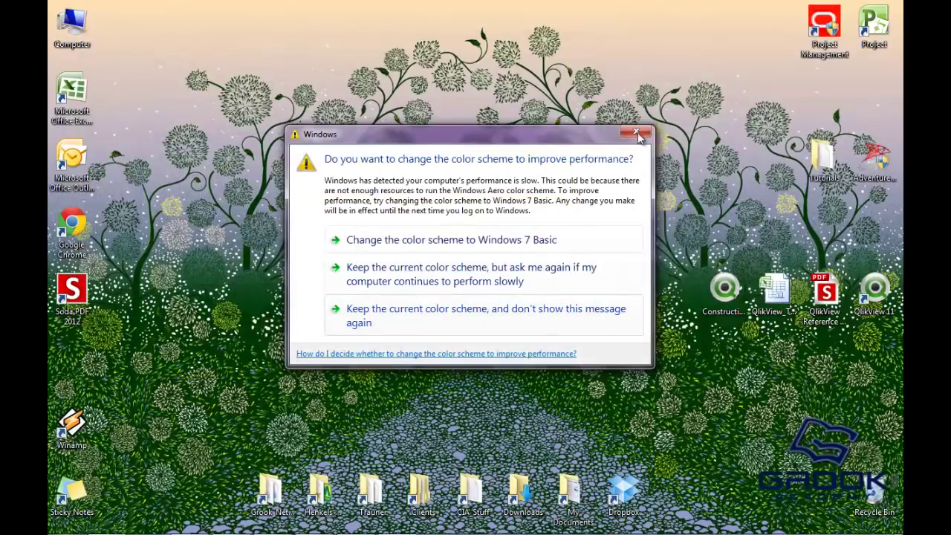
{"action": "left_click", "coordinate": [637, 134]}
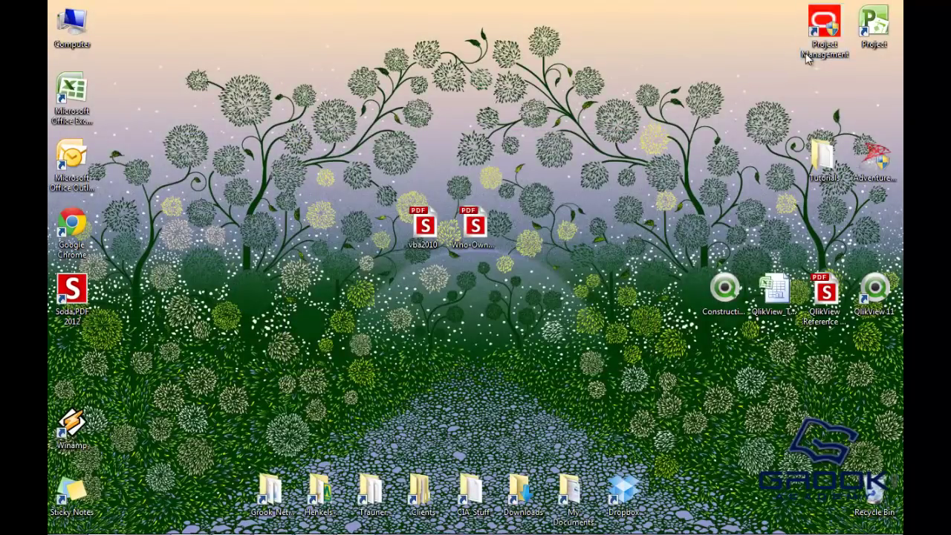
Step: Restart Primavera P6 from the desktop and log in to the ORAPMDB database with the account password
{"action": "double_click", "coordinate": [806, 52]}
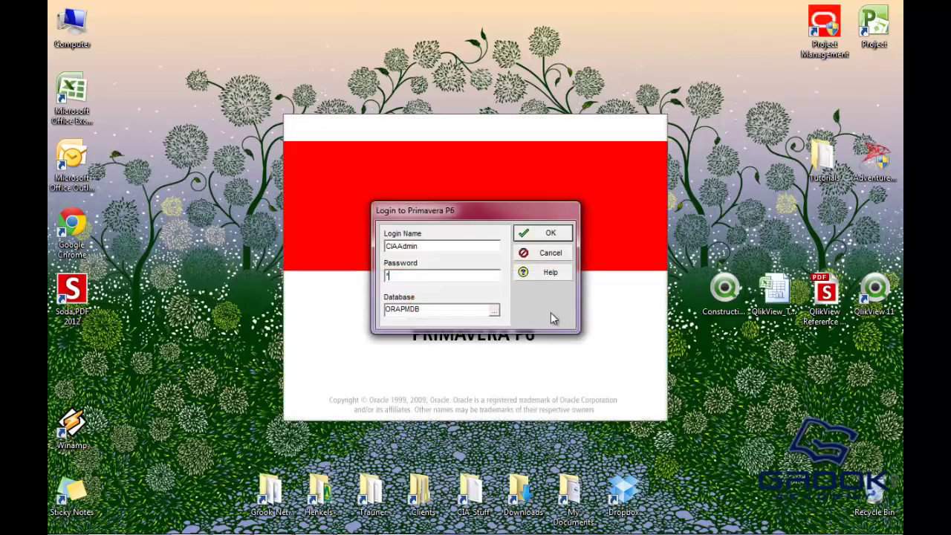
{"action": "type", "text": "******"}
{"action": "key", "text": "Return"}
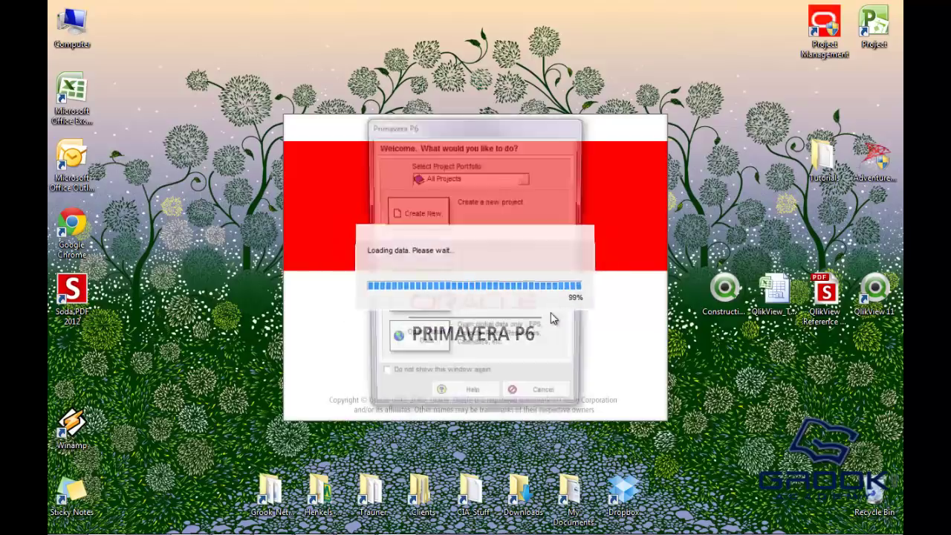
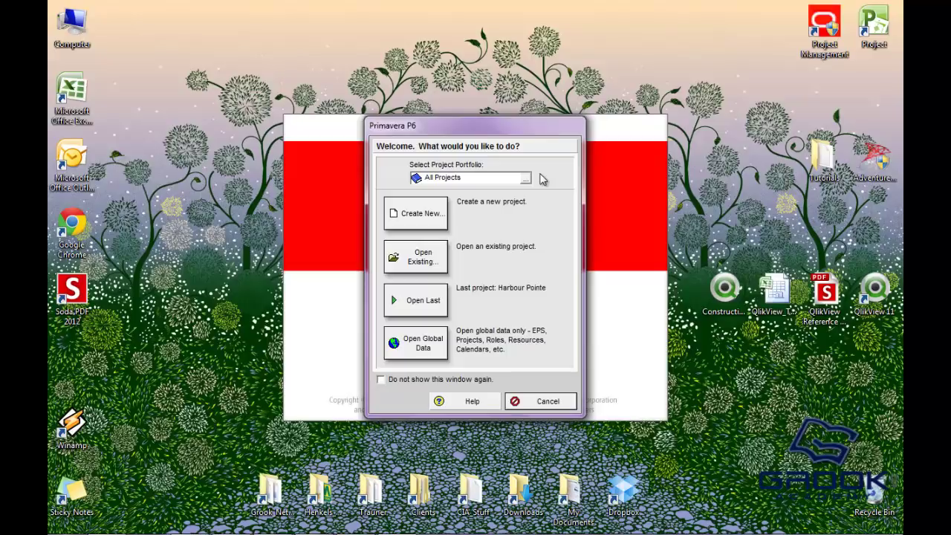
{"action": "left_click", "coordinate": [526, 179]}
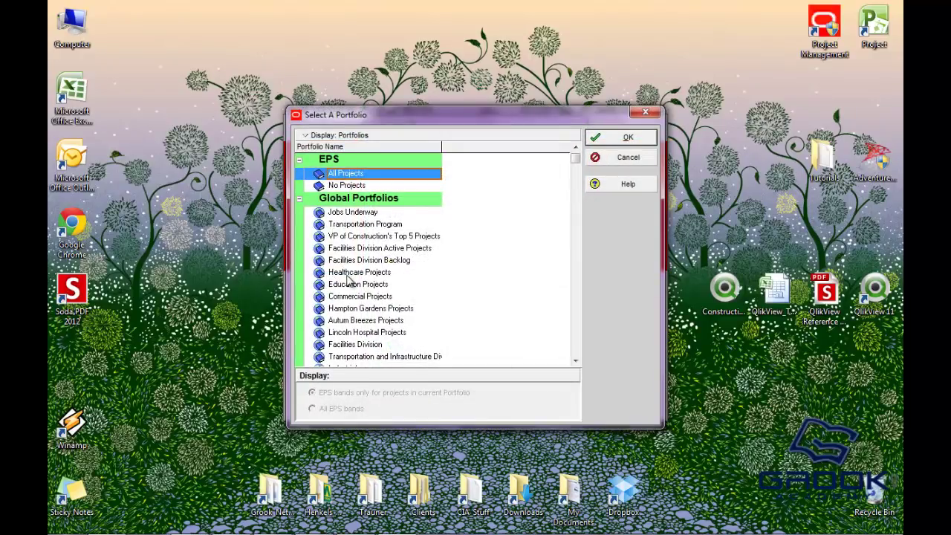
{"action": "left_click", "coordinate": [348, 274]}
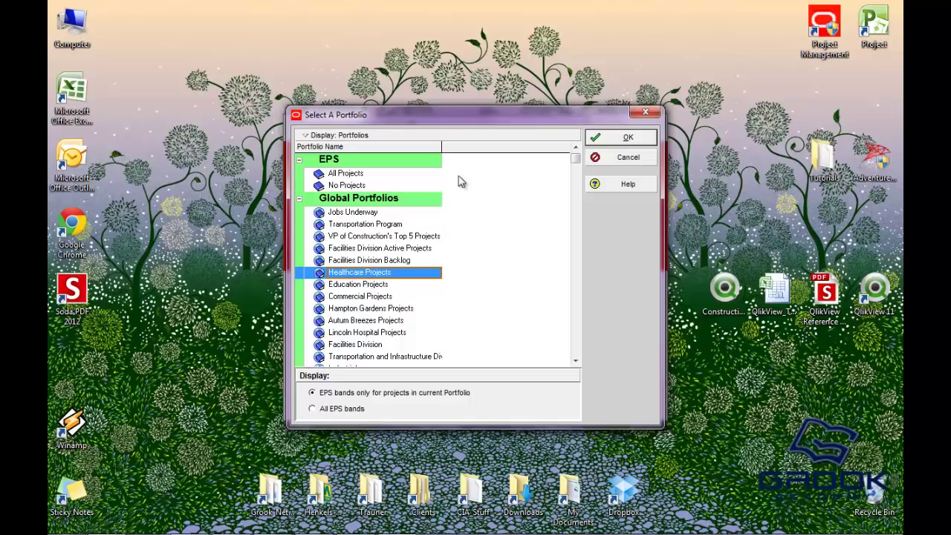
{"action": "left_click", "coordinate": [646, 112]}
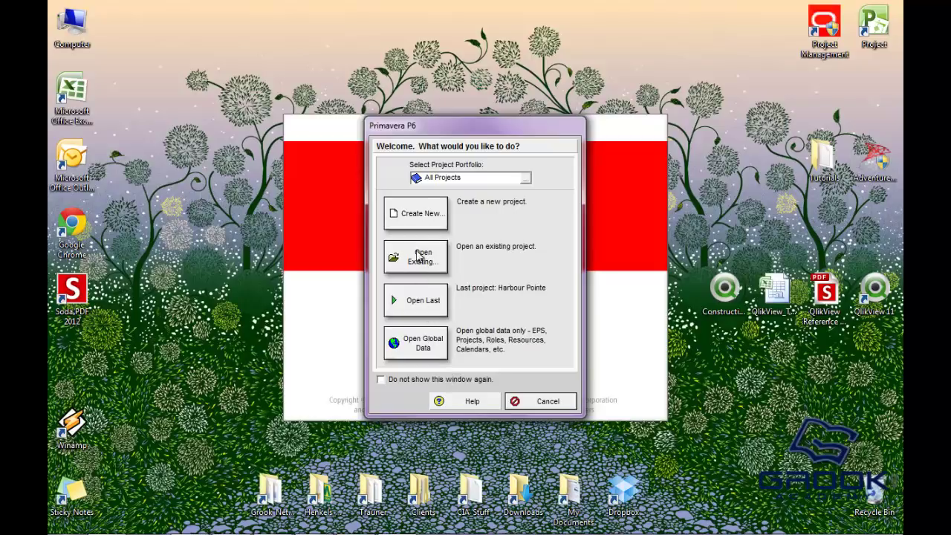
Step: Open the last project, Harbour Pointe, and review its issues in the Issue Navigator with the Issue column widened
{"action": "left_click", "coordinate": [418, 306]}
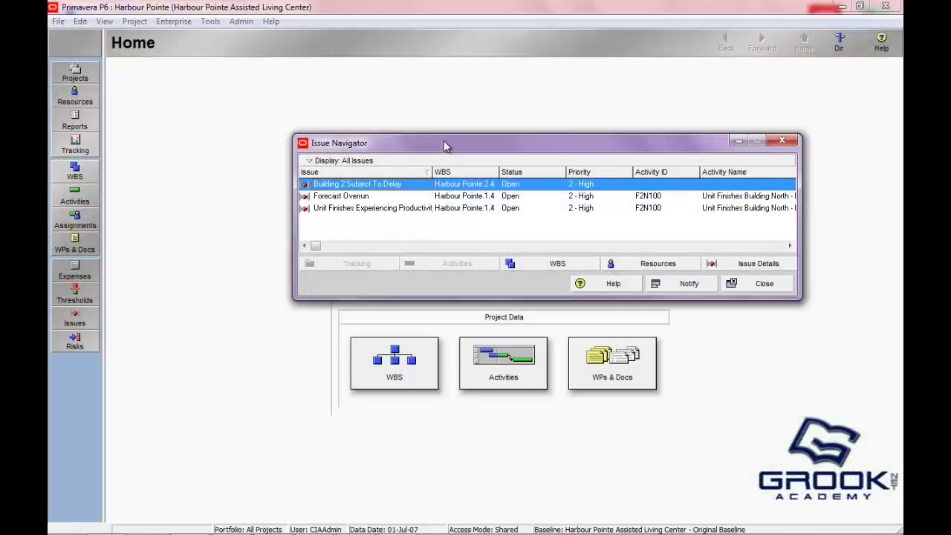
{"action": "left_click_drag", "start_coordinate": [444, 139], "coordinate": [372, 175]}
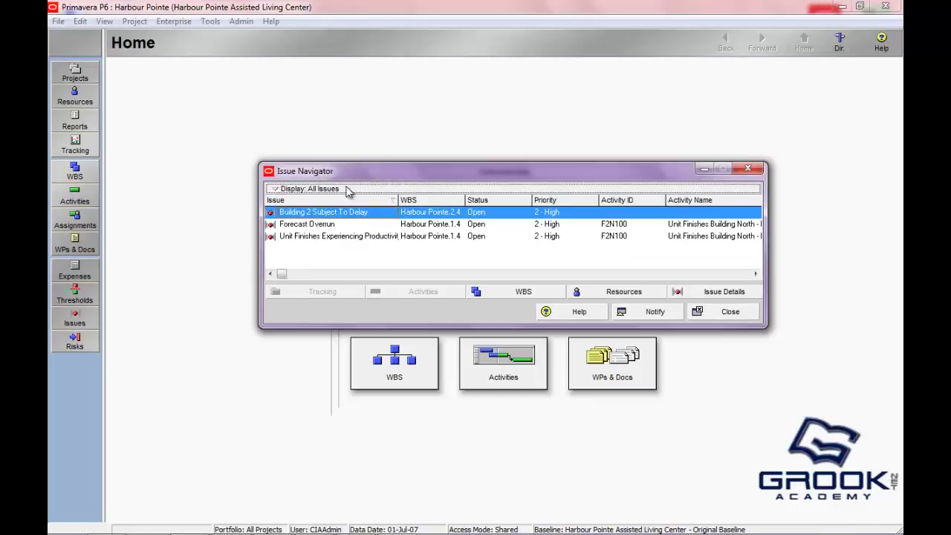
{"action": "left_click_drag", "start_coordinate": [350, 176], "coordinate": [354, 145]}
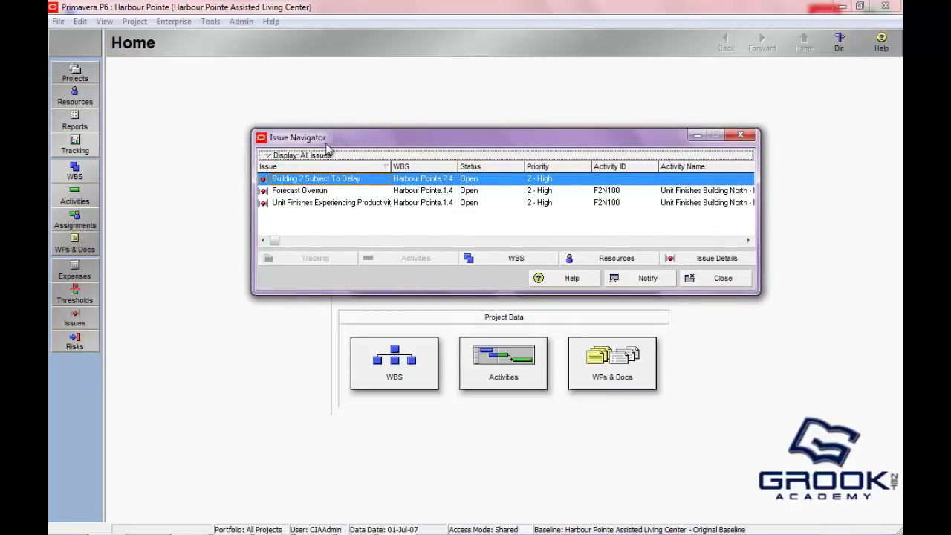
{"action": "left_click_drag", "start_coordinate": [325, 149], "coordinate": [336, 174]}
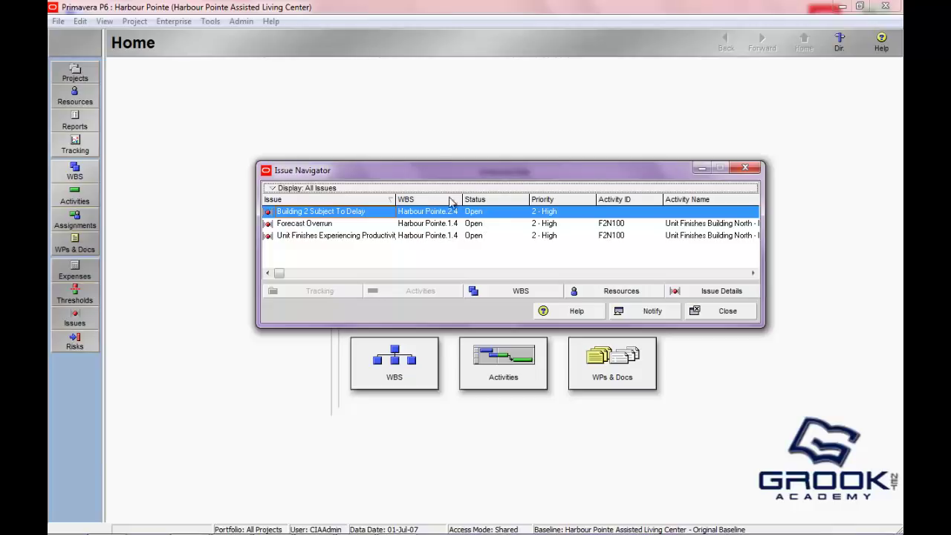
{"action": "left_click_drag", "start_coordinate": [396, 199], "coordinate": [438, 200]}
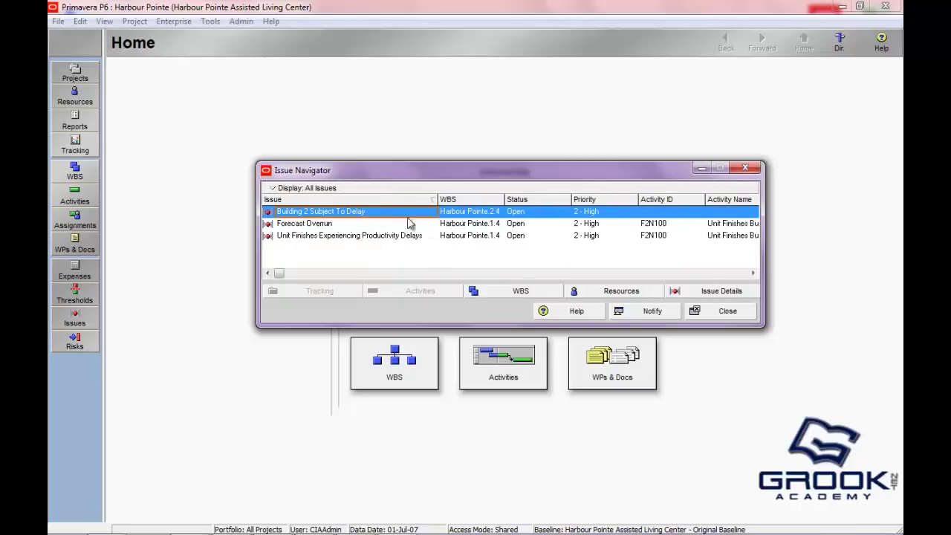
{"action": "left_click", "coordinate": [745, 168]}
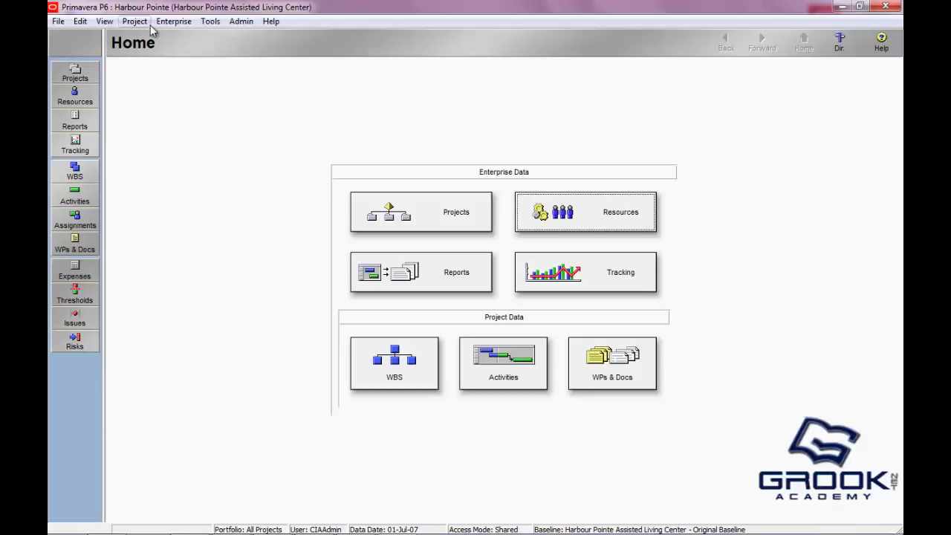
{"action": "left_click", "coordinate": [104, 22]}
{"action": "mouse_move", "coordinate": [132, 37]}
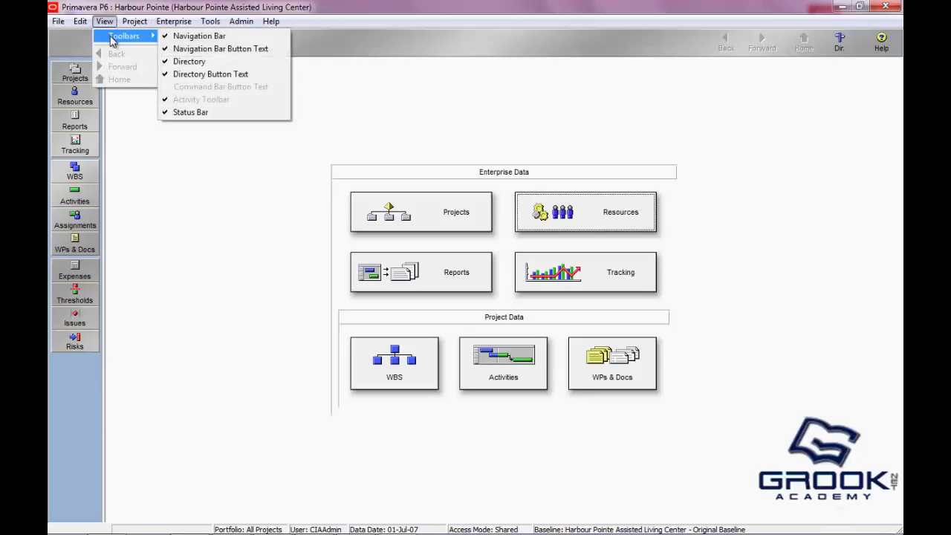
{"action": "key", "text": "Escape"}
{"action": "key", "text": "Escape"}
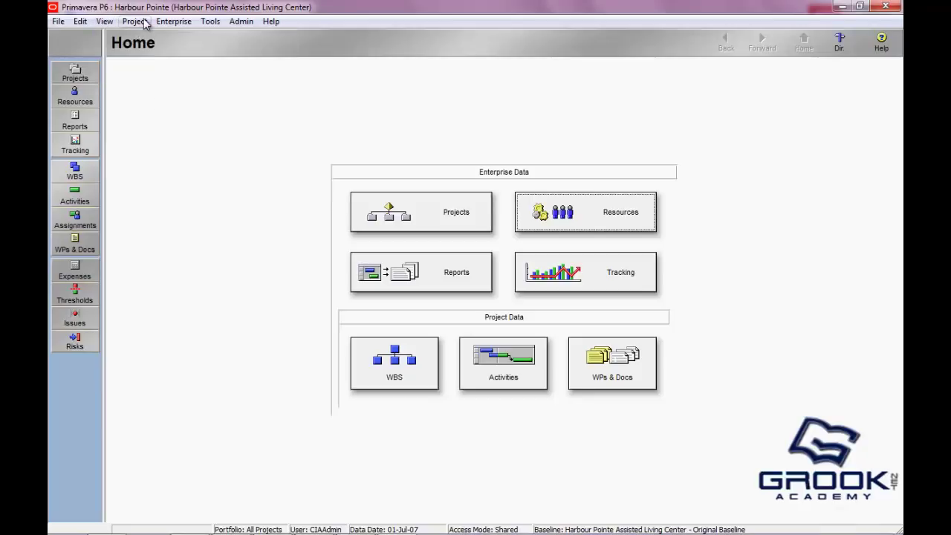
Step: Hide the Navigation Bar on the Home workspace and show it again
{"action": "left_click", "coordinate": [144, 23]}
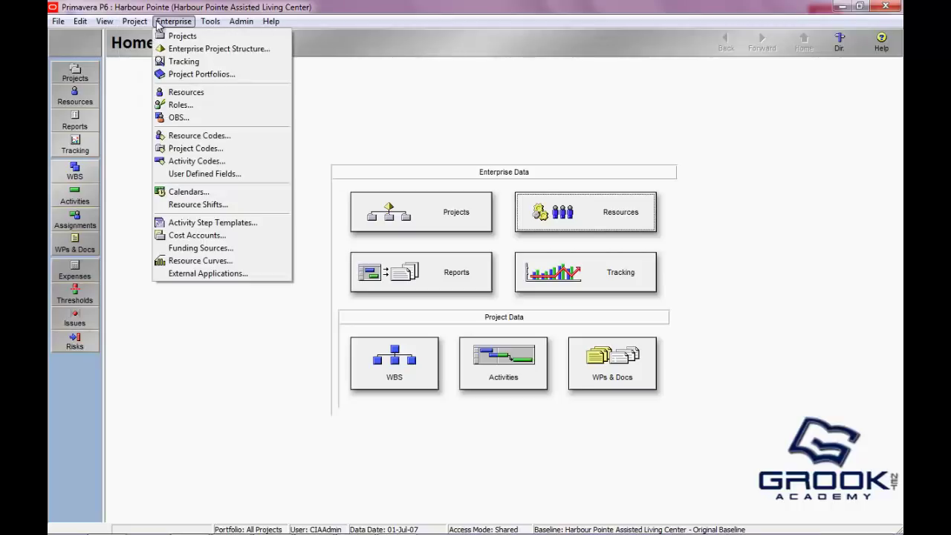
{"action": "mouse_move", "coordinate": [130, 41]}
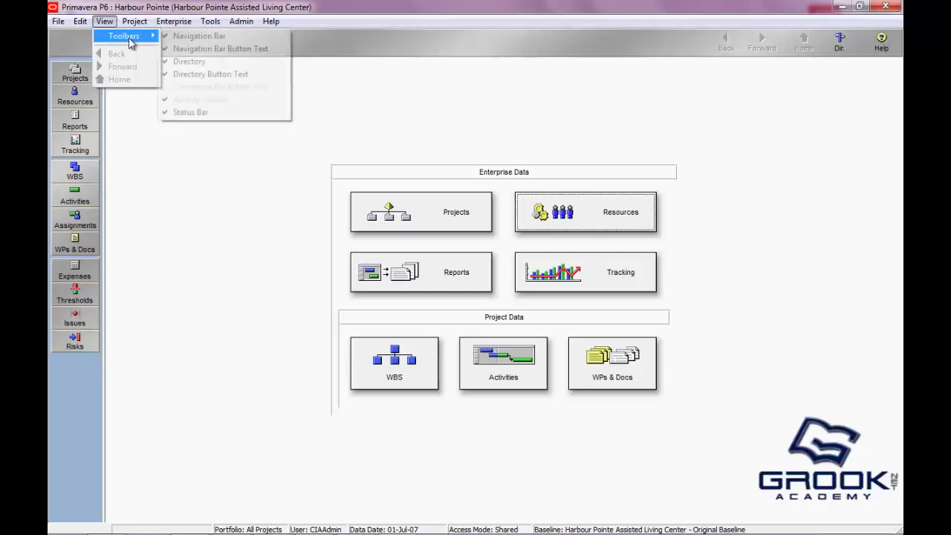
{"action": "left_click", "coordinate": [176, 41]}
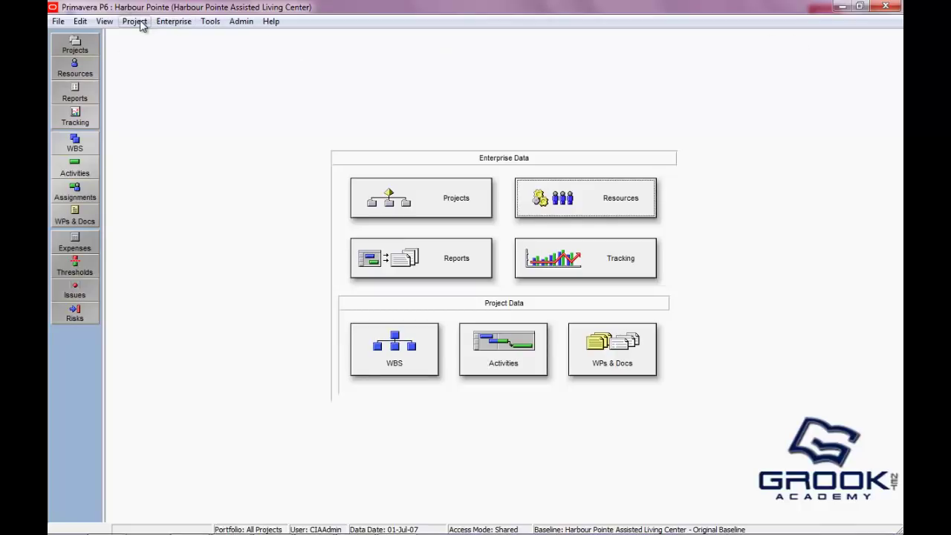
{"action": "left_click", "coordinate": [137, 21]}
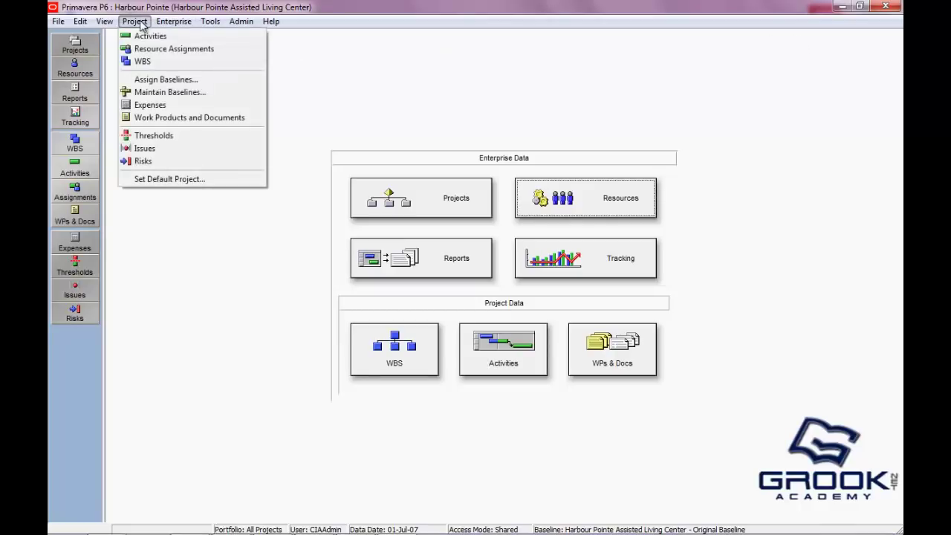
{"action": "mouse_move", "coordinate": [104, 21]}
{"action": "mouse_move", "coordinate": [126, 35]}
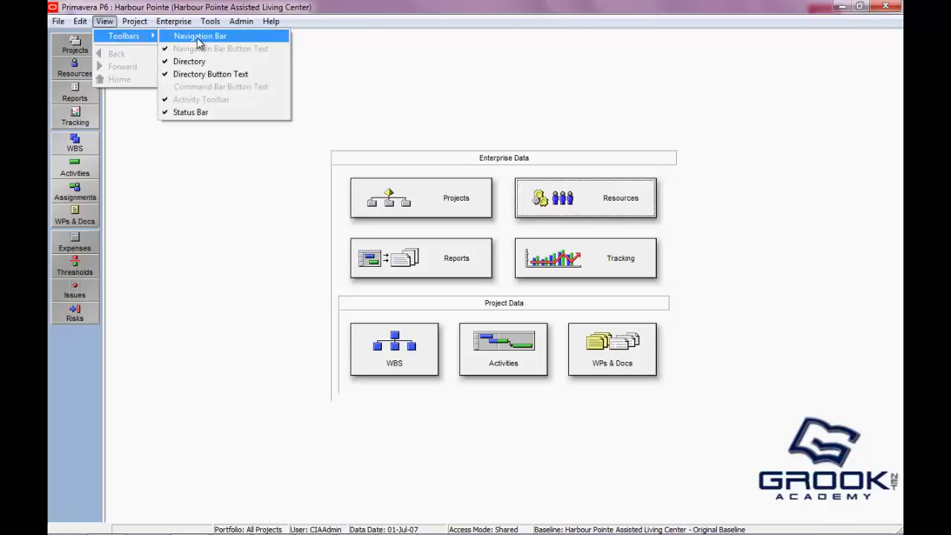
{"action": "left_click", "coordinate": [198, 36]}
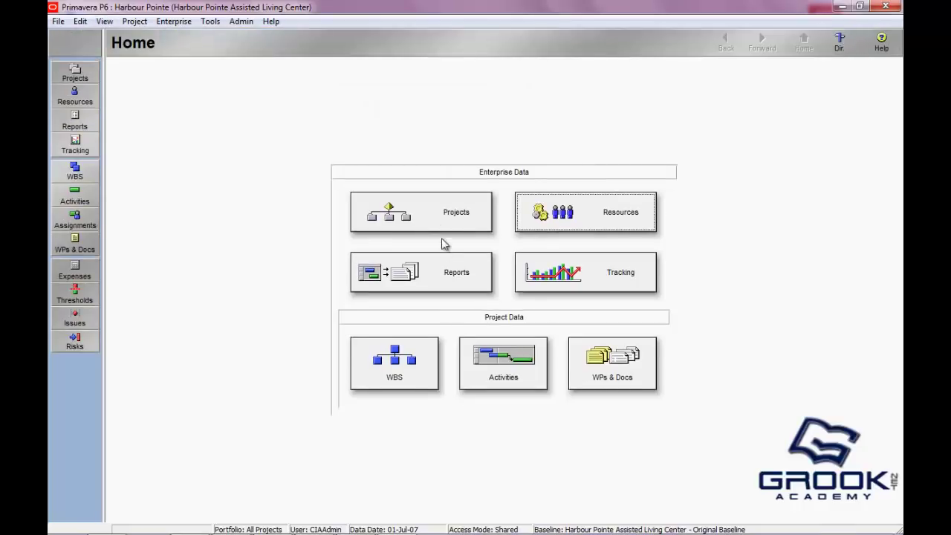
Step: Open the Projects window from the Home workspace and return to Home
{"action": "left_click", "coordinate": [460, 212]}
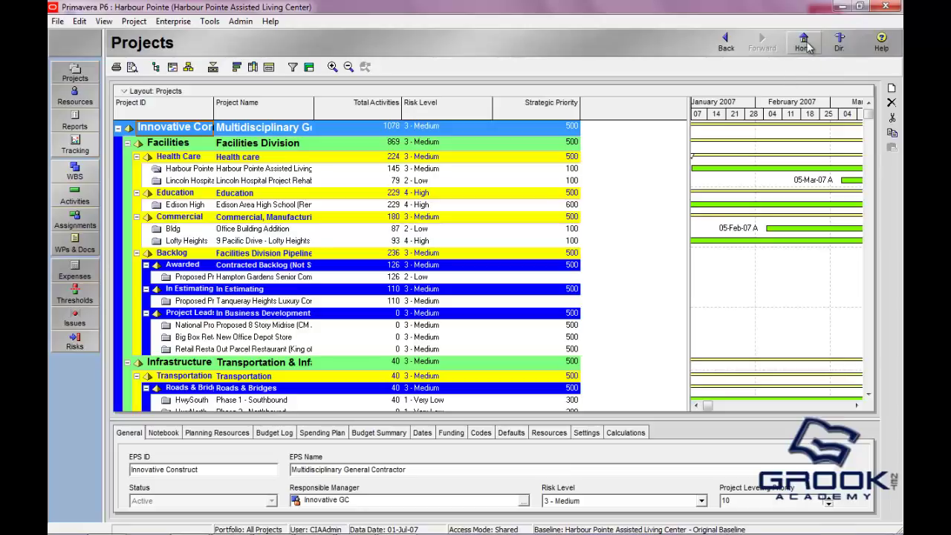
{"action": "left_click", "coordinate": [810, 48]}
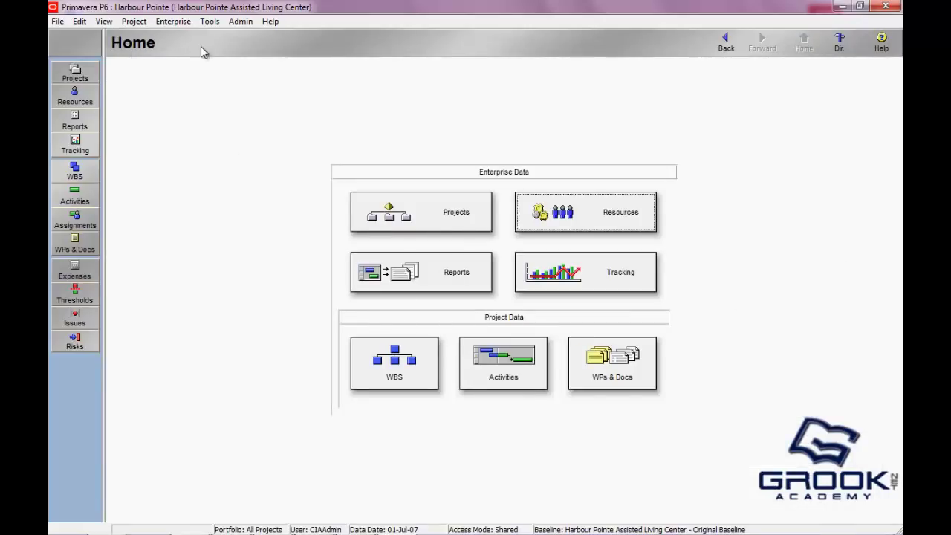
Step: Hide the Directory bar and show it again, twice in a row
{"action": "left_click", "coordinate": [103, 20]}
{"action": "mouse_move", "coordinate": [134, 35]}
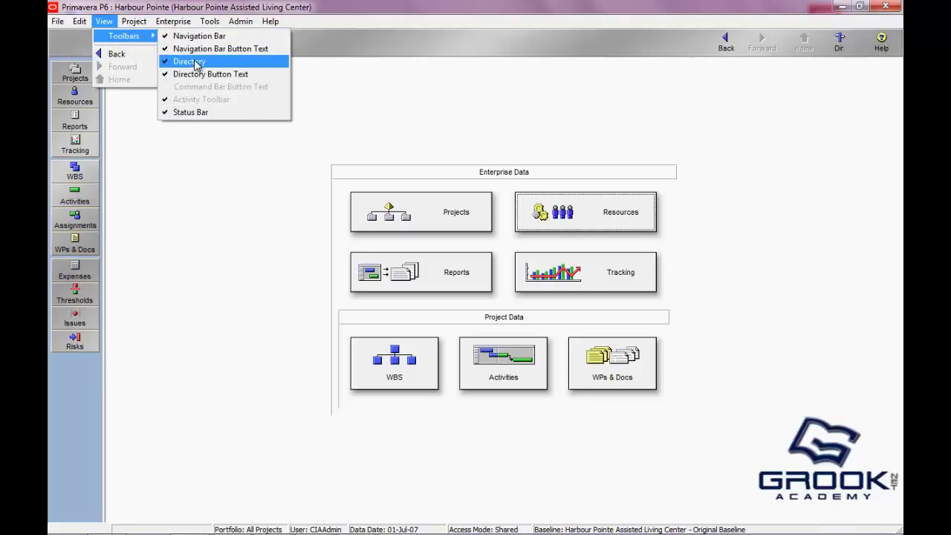
{"action": "left_click", "coordinate": [191, 62]}
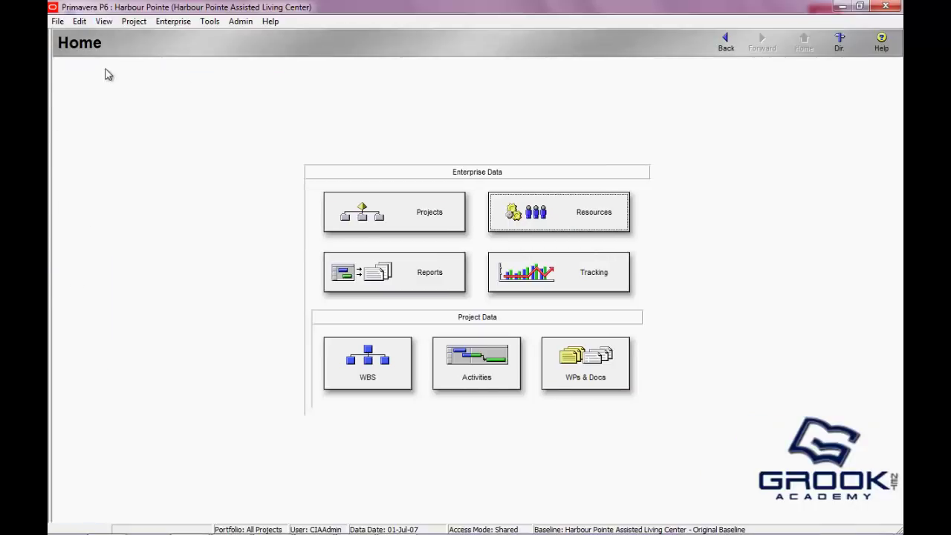
{"action": "left_click", "coordinate": [104, 22]}
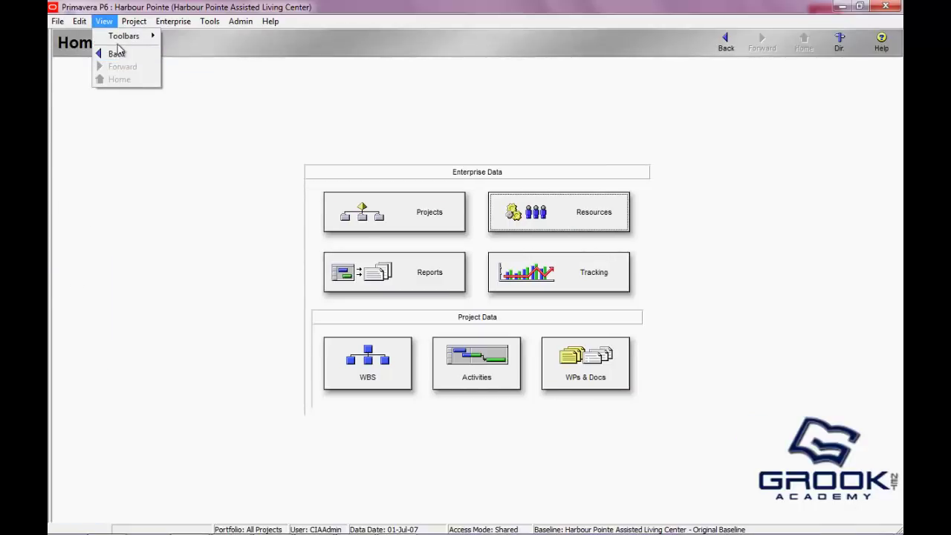
{"action": "mouse_move", "coordinate": [121, 36]}
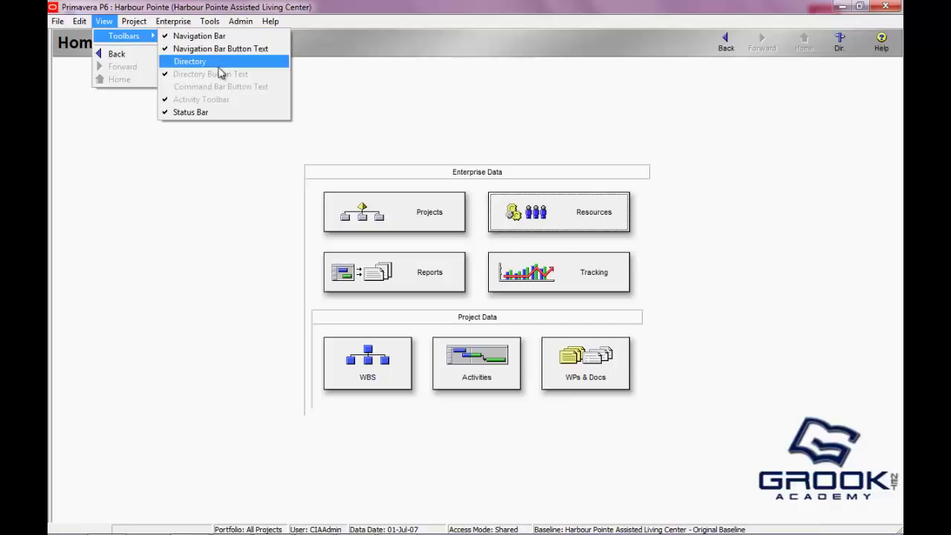
{"action": "left_click", "coordinate": [213, 63]}
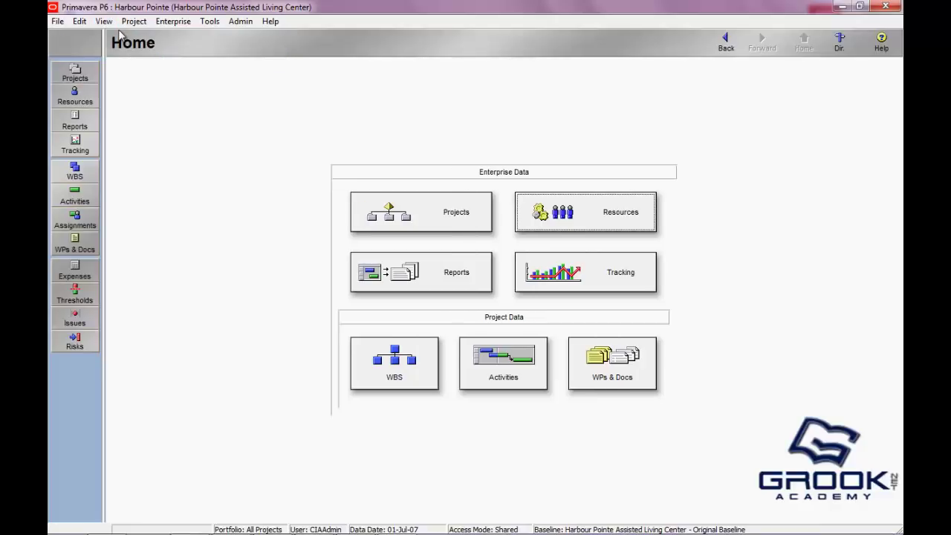
{"action": "left_click", "coordinate": [105, 22]}
{"action": "mouse_move", "coordinate": [145, 35]}
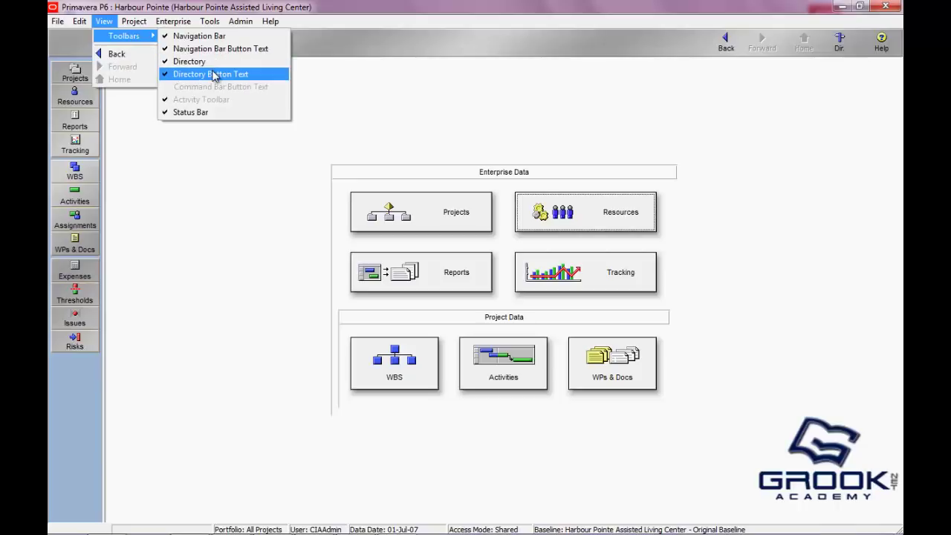
{"action": "left_click", "coordinate": [192, 61]}
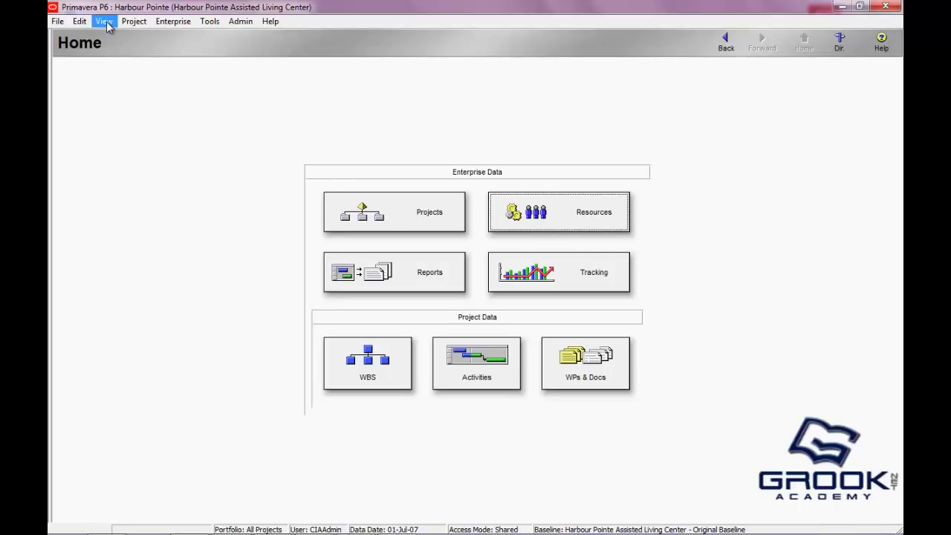
{"action": "left_click", "coordinate": [104, 20]}
{"action": "mouse_move", "coordinate": [128, 36]}
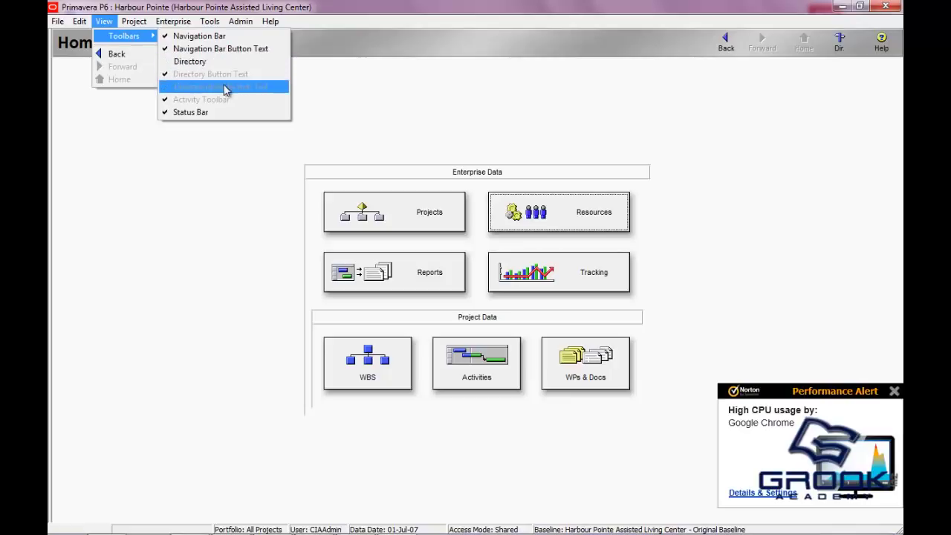
{"action": "left_click", "coordinate": [193, 62]}
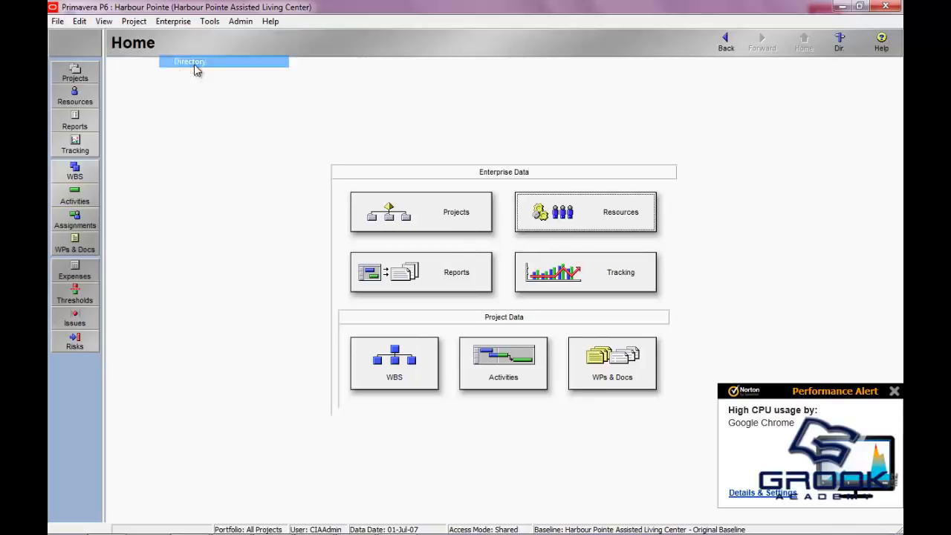
Step: Turn off the Directory Button Text so only icons show, and turn it back on
{"action": "left_click", "coordinate": [103, 21]}
{"action": "mouse_move", "coordinate": [116, 38]}
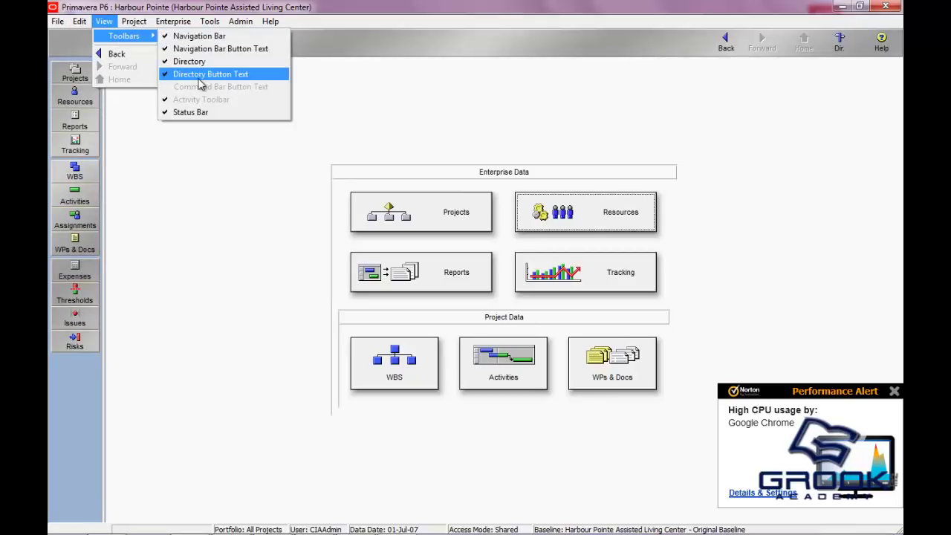
{"action": "left_click", "coordinate": [198, 77]}
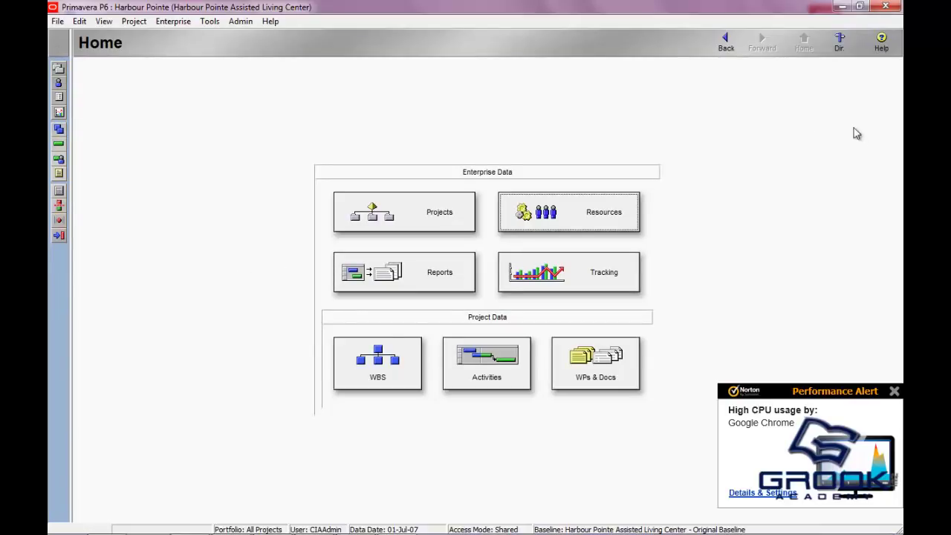
{"action": "left_click", "coordinate": [104, 21]}
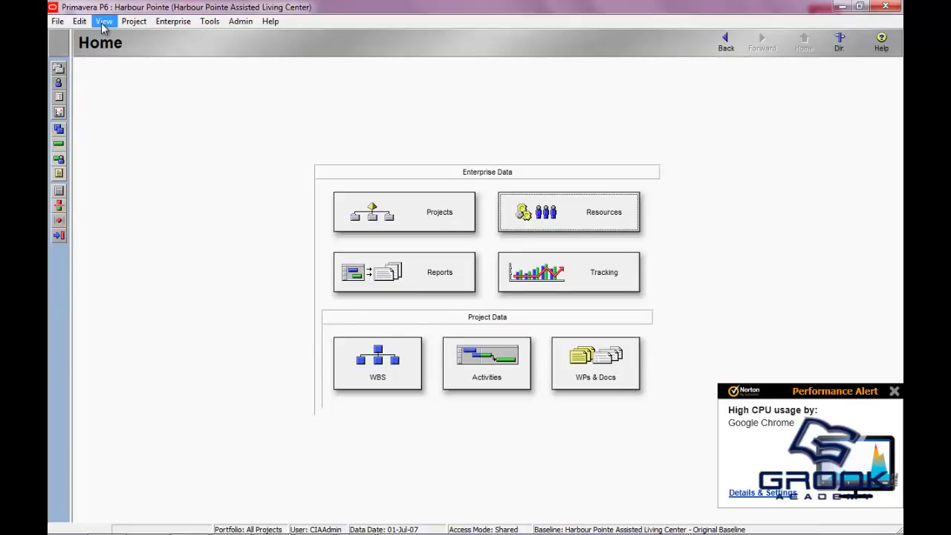
{"action": "mouse_move", "coordinate": [127, 37]}
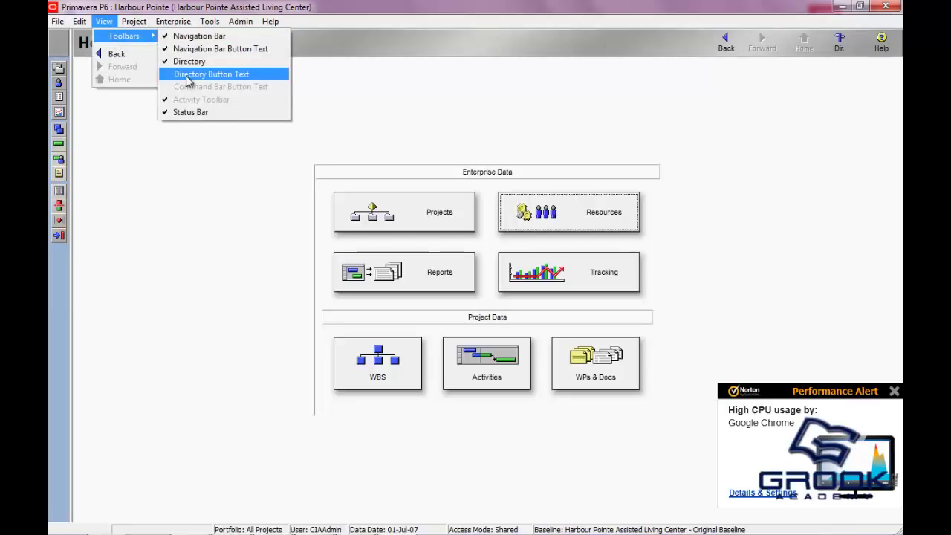
{"action": "left_click", "coordinate": [188, 75]}
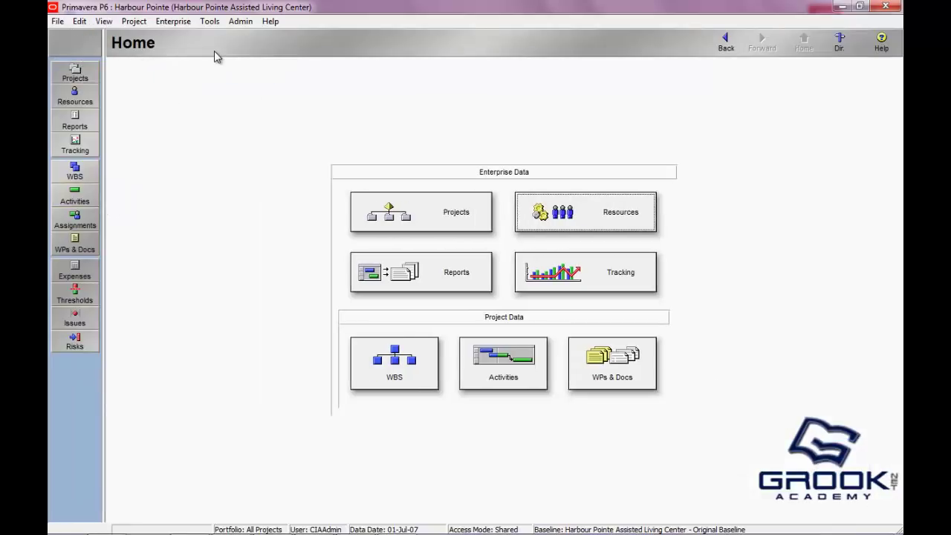
{"action": "left_click", "coordinate": [104, 21]}
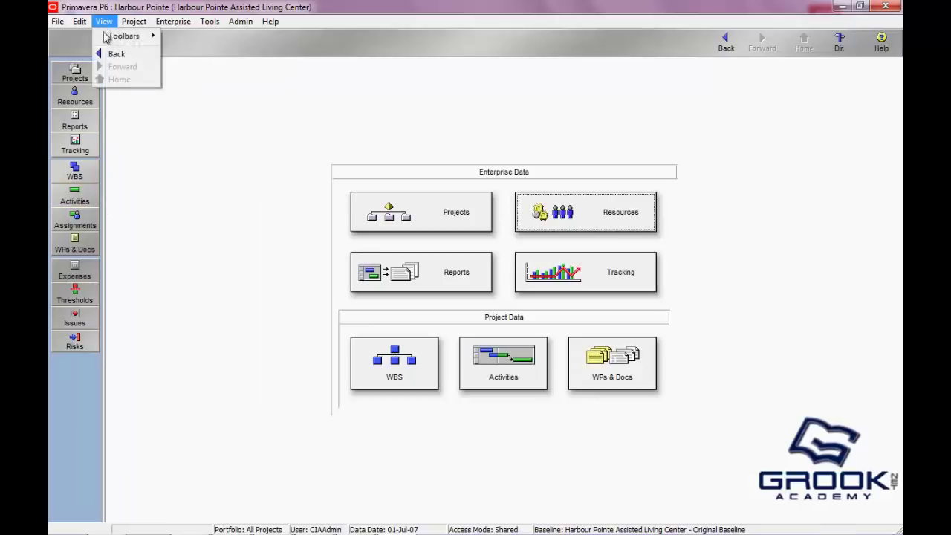
{"action": "mouse_move", "coordinate": [112, 37]}
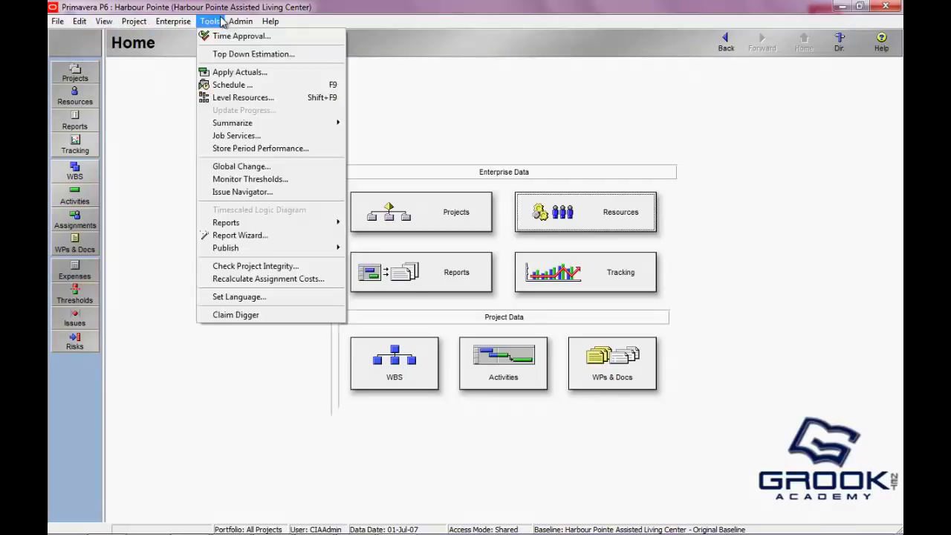
{"action": "mouse_move", "coordinate": [270, 21]}
{"action": "left_click", "coordinate": [408, 8]}
Step: Check the display options offered on the navigation and directory bars themselves, and use them to hide and restore the Navigation Bar
{"action": "right_click", "coordinate": [356, 45]}
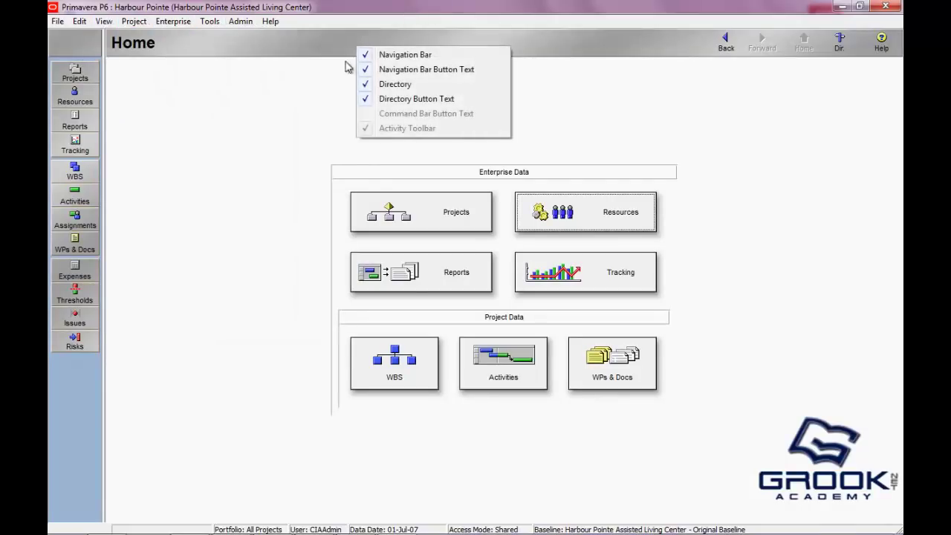
{"action": "right_click", "coordinate": [61, 389]}
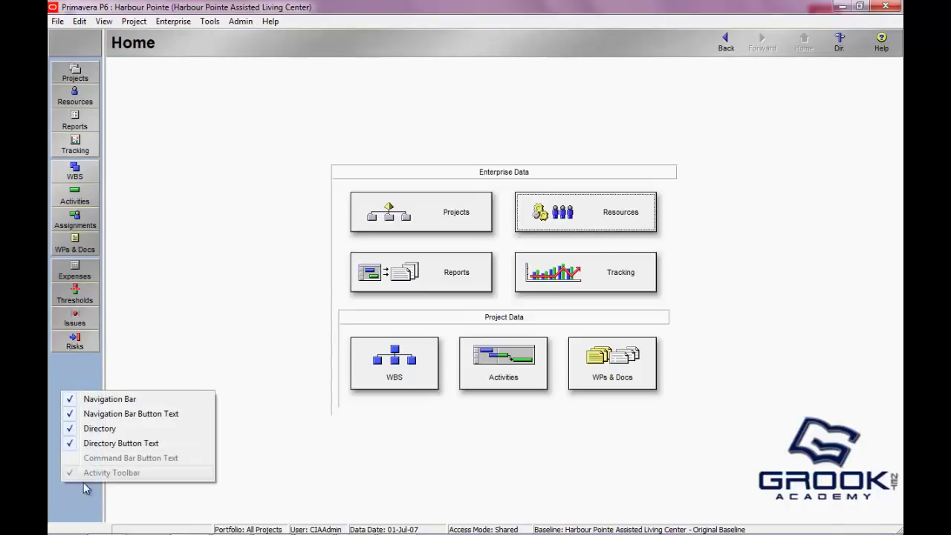
{"action": "left_click", "coordinate": [281, 313]}
{"action": "right_click", "coordinate": [65, 402]}
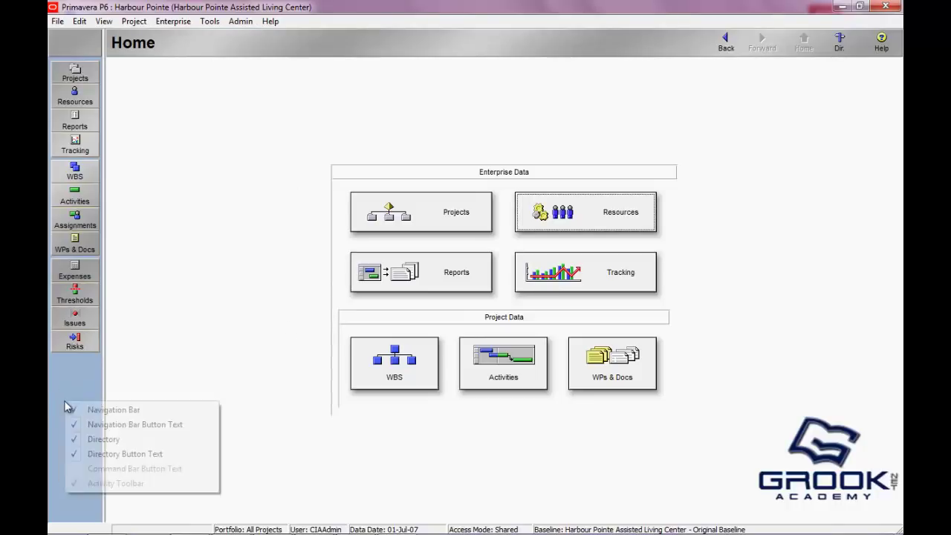
{"action": "right_click", "coordinate": [515, 37]}
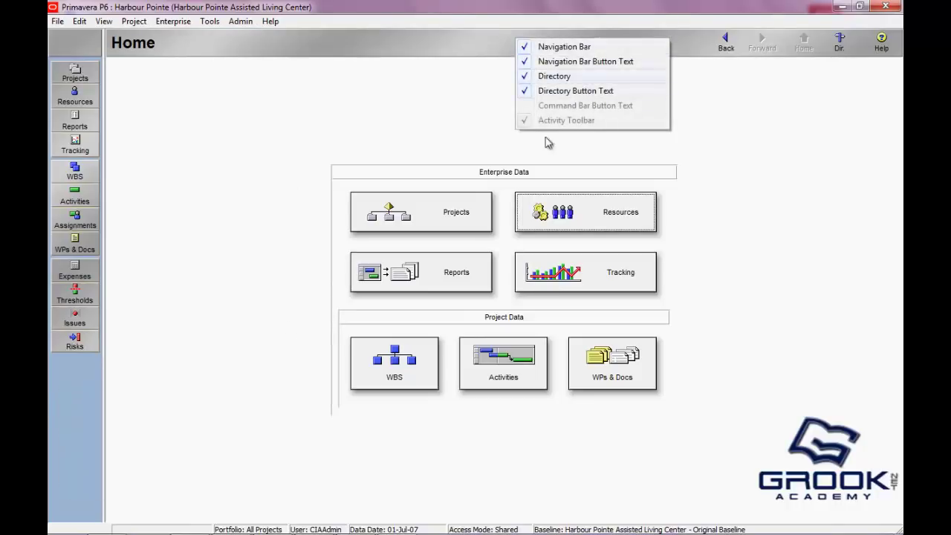
{"action": "left_click", "coordinate": [558, 49]}
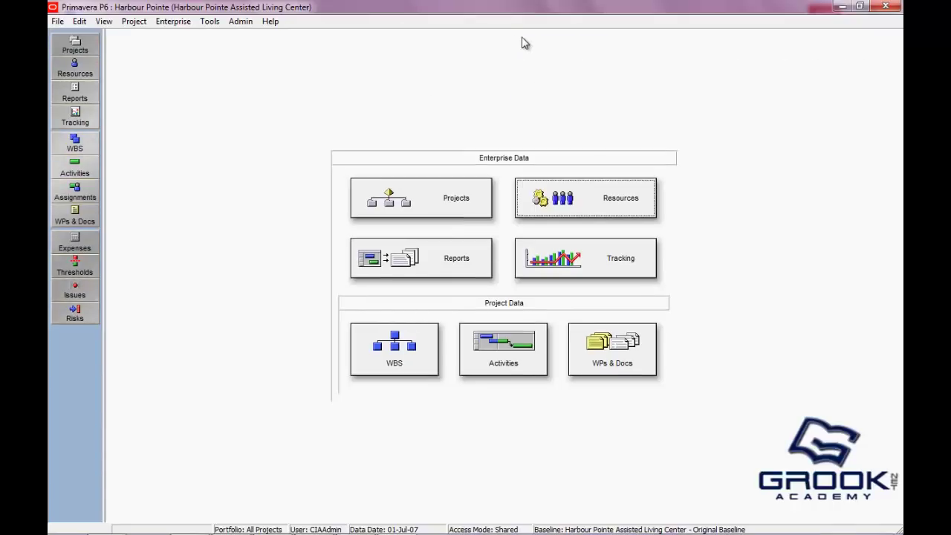
{"action": "right_click", "coordinate": [59, 408]}
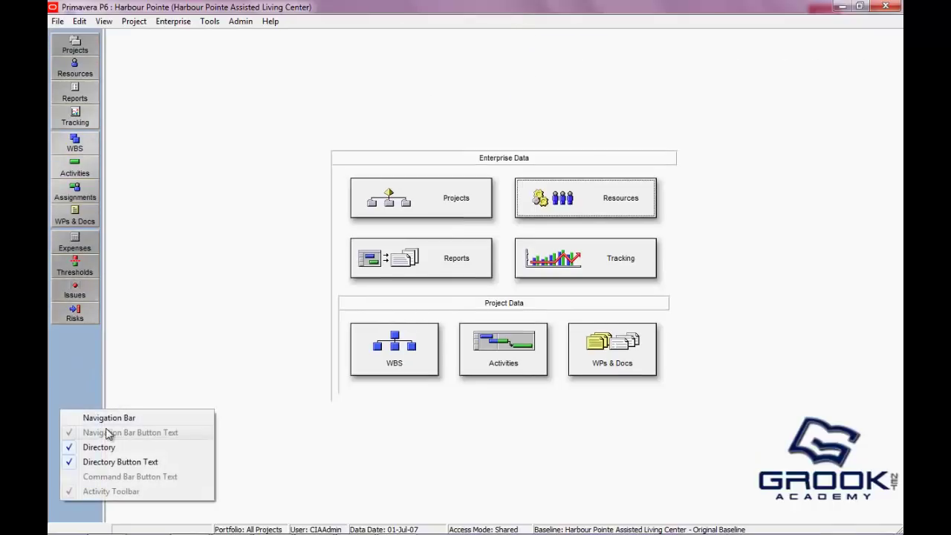
{"action": "left_click", "coordinate": [106, 417]}
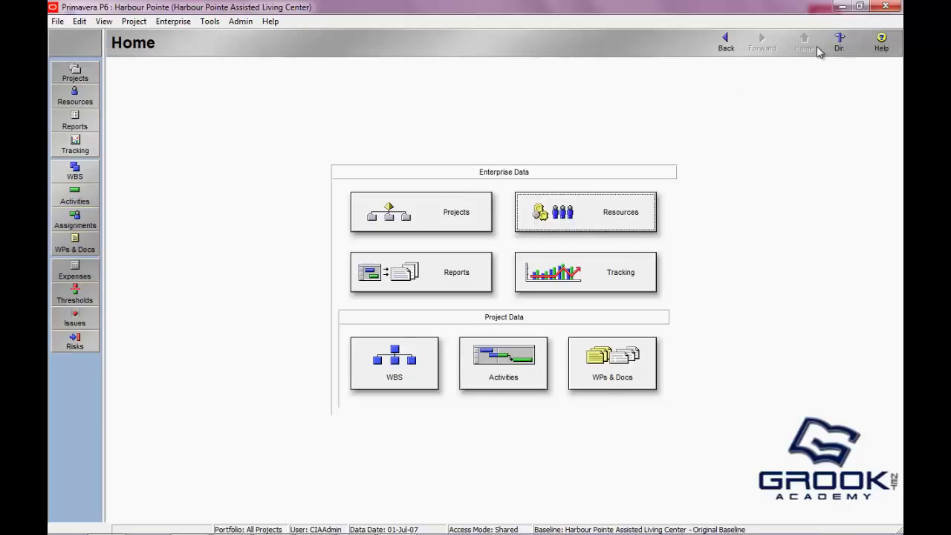
Step: Go back to the Projects window, return Home, and step back and forward through the visited windows
{"action": "left_click", "coordinate": [726, 42]}
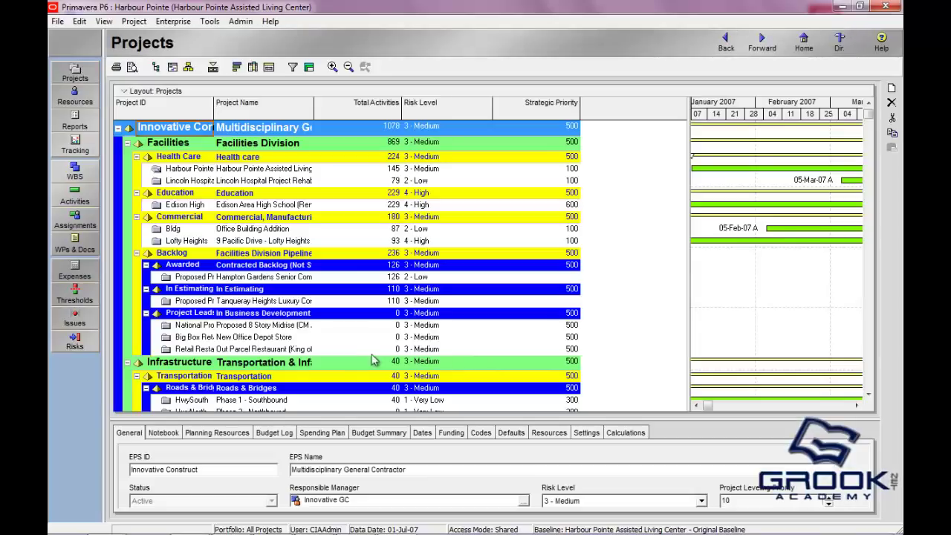
{"action": "left_click", "coordinate": [803, 42]}
{"action": "left_click", "coordinate": [725, 43]}
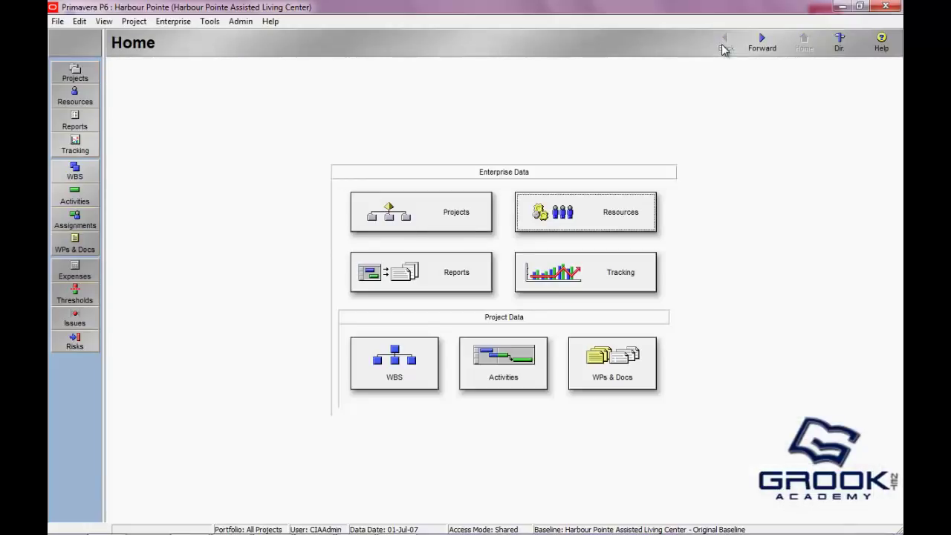
{"action": "left_click", "coordinate": [762, 43]}
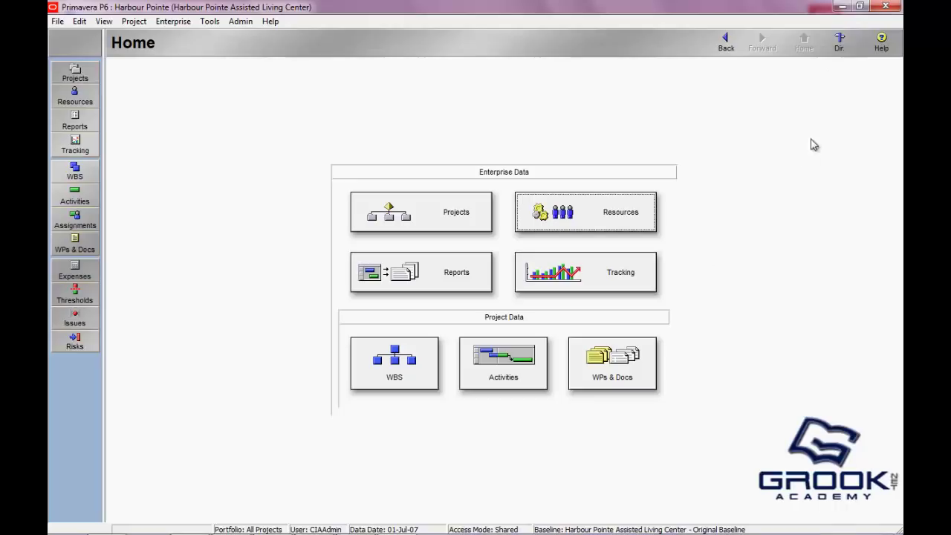
Step: Hide the Directory bar using the Navigation Bar's directory toggle
{"action": "left_click", "coordinate": [840, 41]}
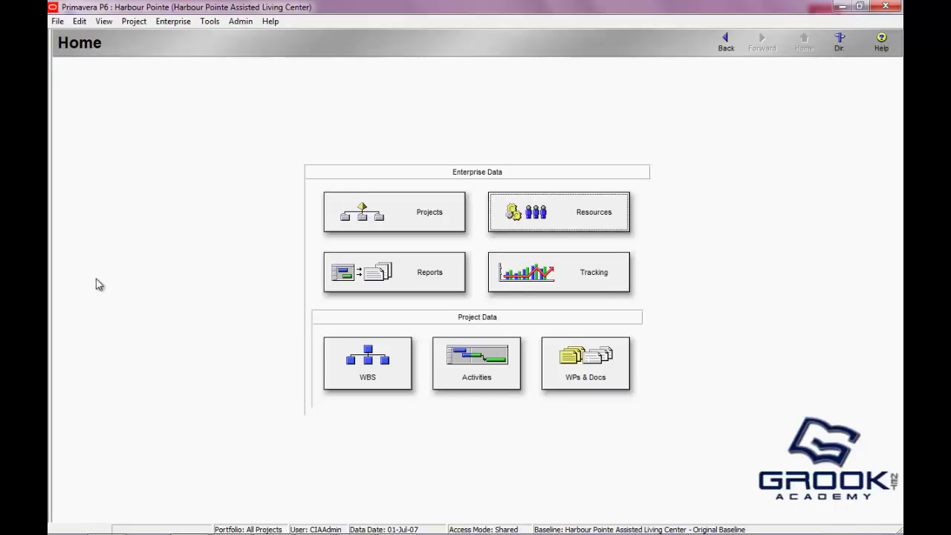
Step: Restore the Directory bar with the Navigation Bar's directory toggle, and toggle it off and on once more
{"action": "left_click", "coordinate": [840, 41]}
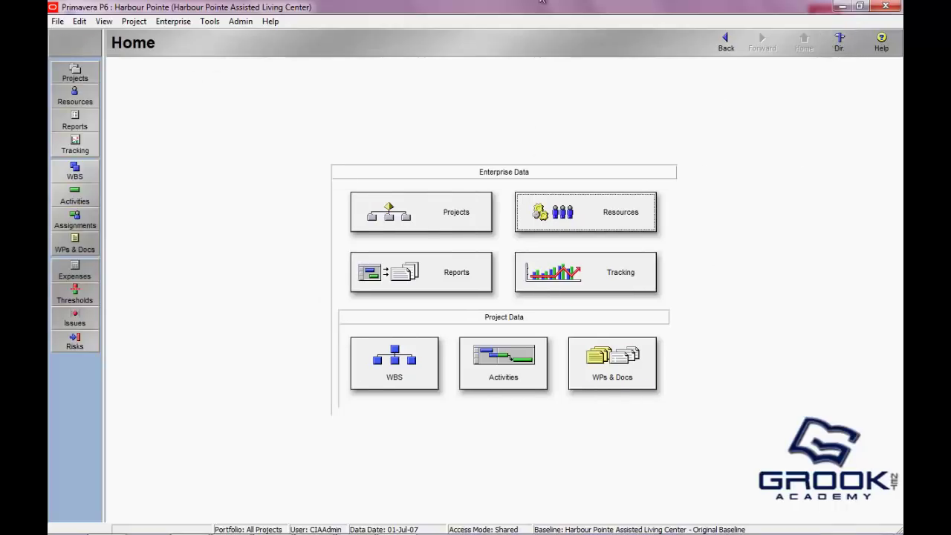
{"action": "left_click", "coordinate": [840, 42]}
{"action": "left_click", "coordinate": [840, 42]}
Step: Check where an administrator can change the Scheduling Manager's password in the Users list, cancel the password dialog, and close the list
{"action": "left_click", "coordinate": [240, 21]}
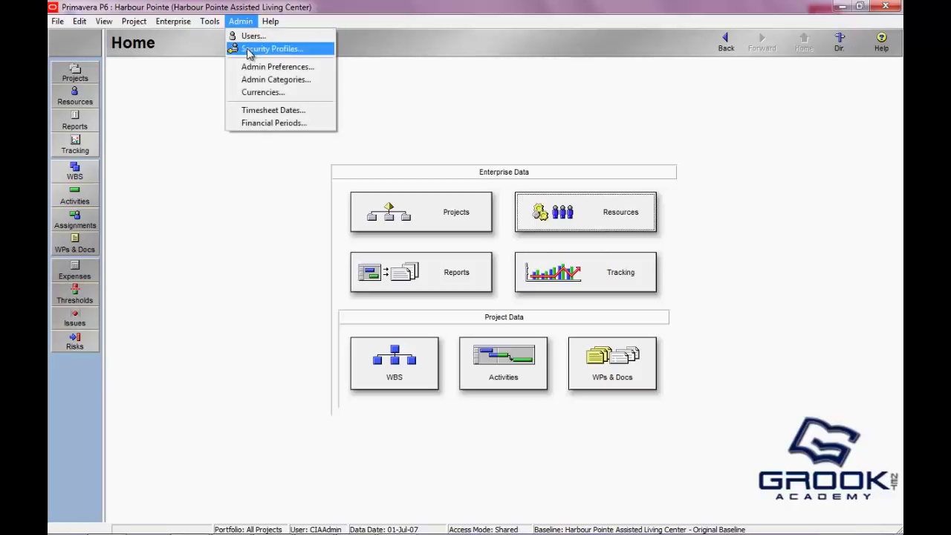
{"action": "left_click", "coordinate": [252, 36]}
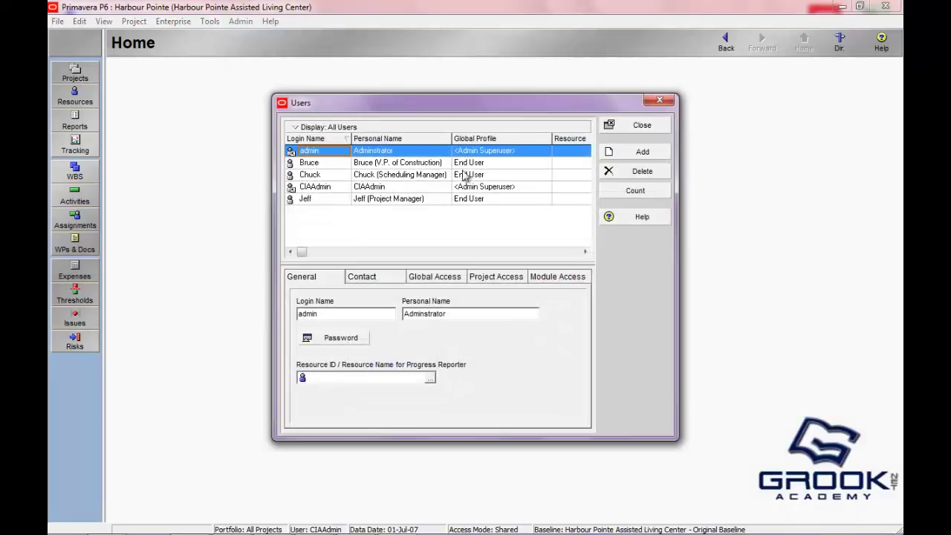
{"action": "left_click_drag", "start_coordinate": [377, 105], "coordinate": [367, 96]}
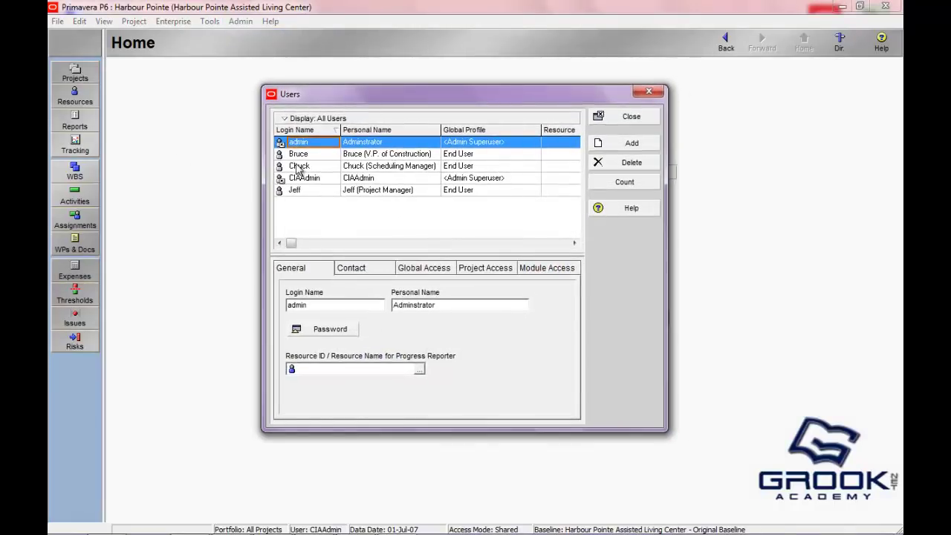
{"action": "left_click", "coordinate": [298, 167]}
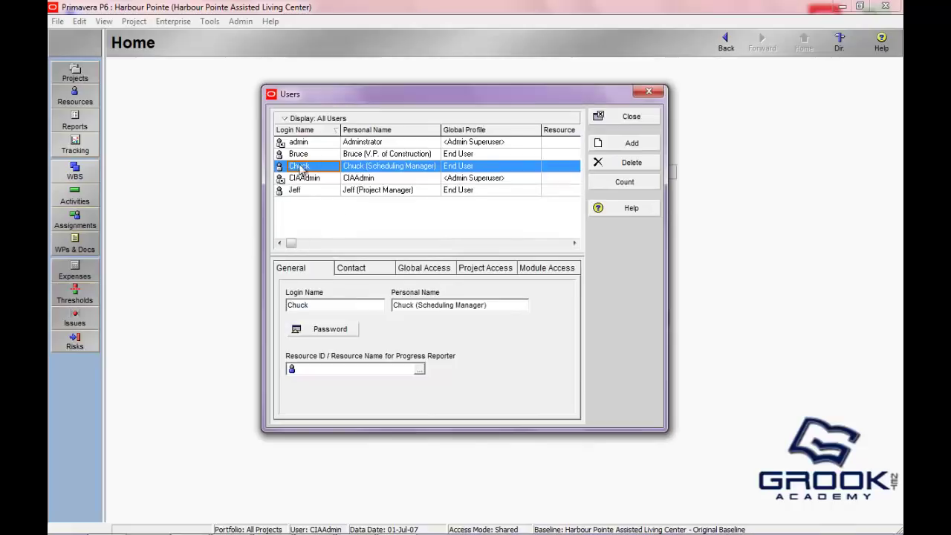
{"action": "left_click", "coordinate": [321, 331]}
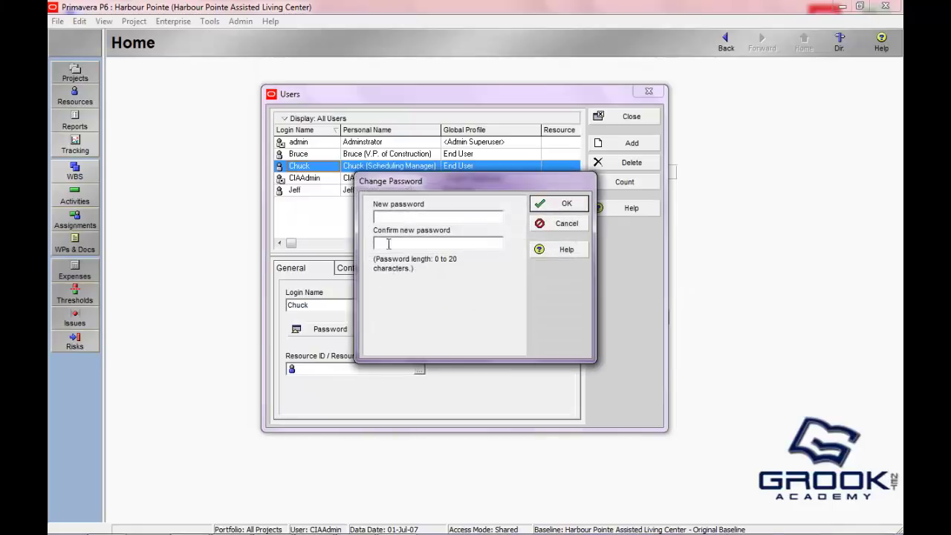
{"action": "left_click", "coordinate": [565, 225]}
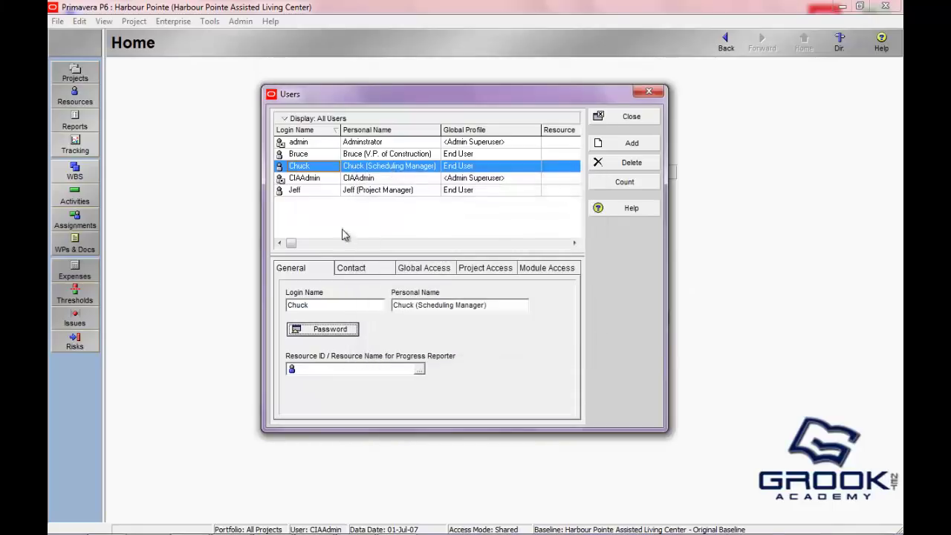
{"action": "left_click", "coordinate": [649, 92]}
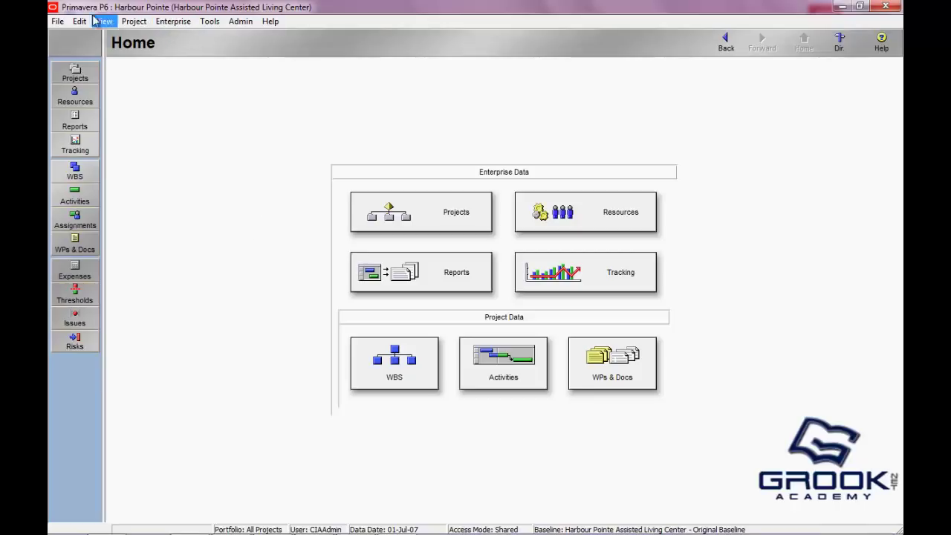
Step: Enter a trial new password in the User Preferences password settings, cancel the change, and close the preferences
{"action": "left_click", "coordinate": [57, 22]}
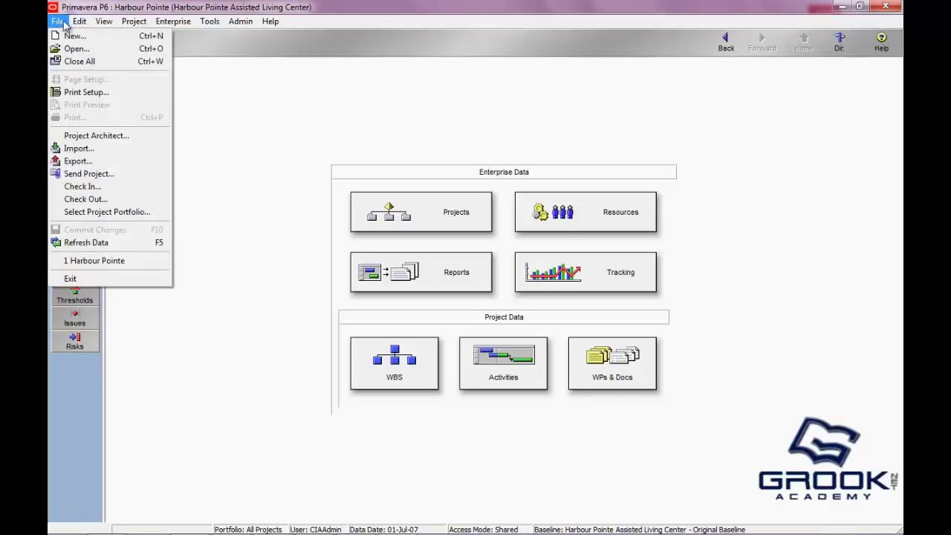
{"action": "mouse_move", "coordinate": [79, 21]}
{"action": "left_click", "coordinate": [103, 265]}
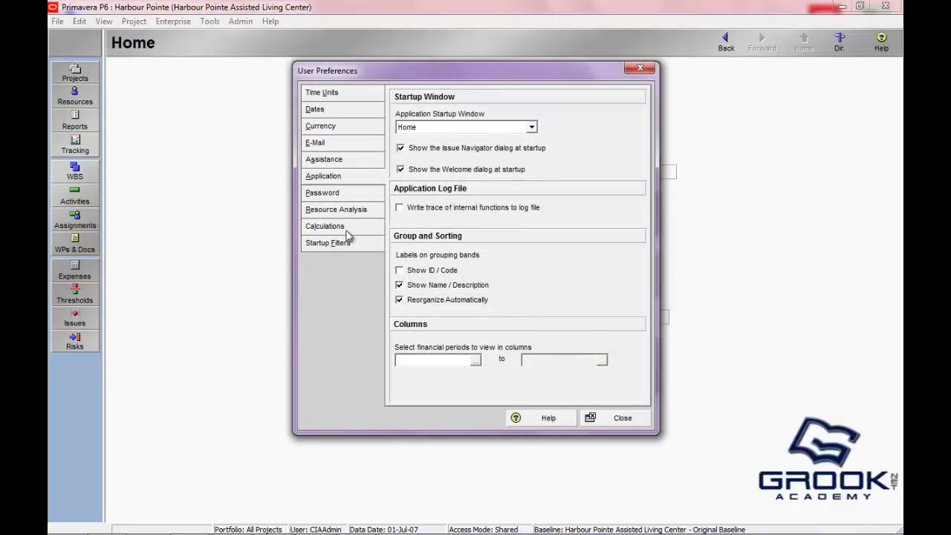
{"action": "left_click", "coordinate": [335, 195]}
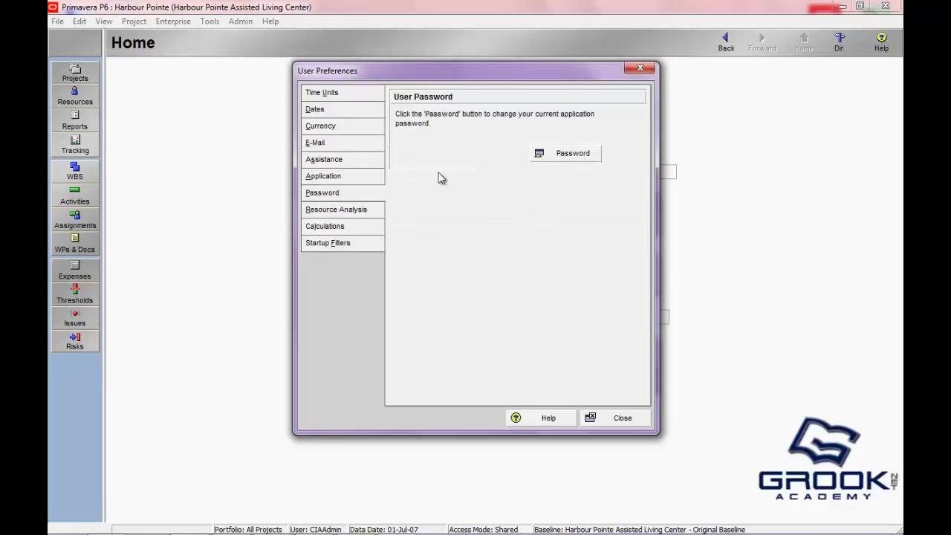
{"action": "left_click", "coordinate": [595, 162]}
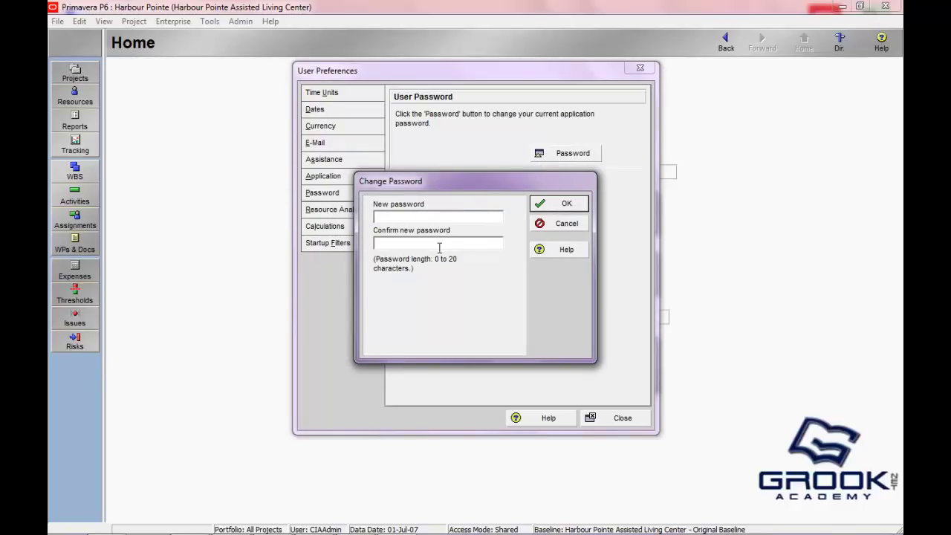
{"action": "type", "text": "****"}
{"action": "left_click_drag", "start_coordinate": [444, 215], "coordinate": [361, 226]}
{"action": "left_click", "coordinate": [550, 223]}
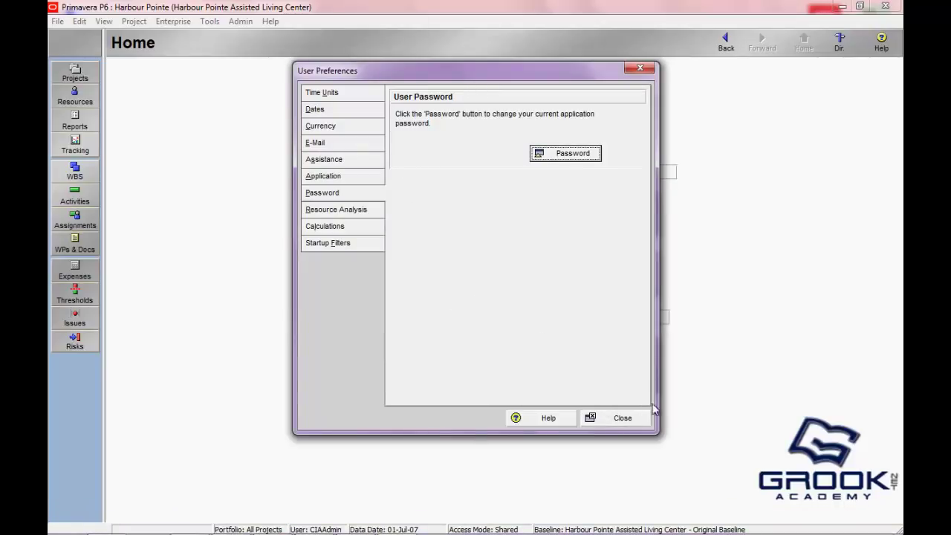
{"action": "left_click", "coordinate": [625, 419]}
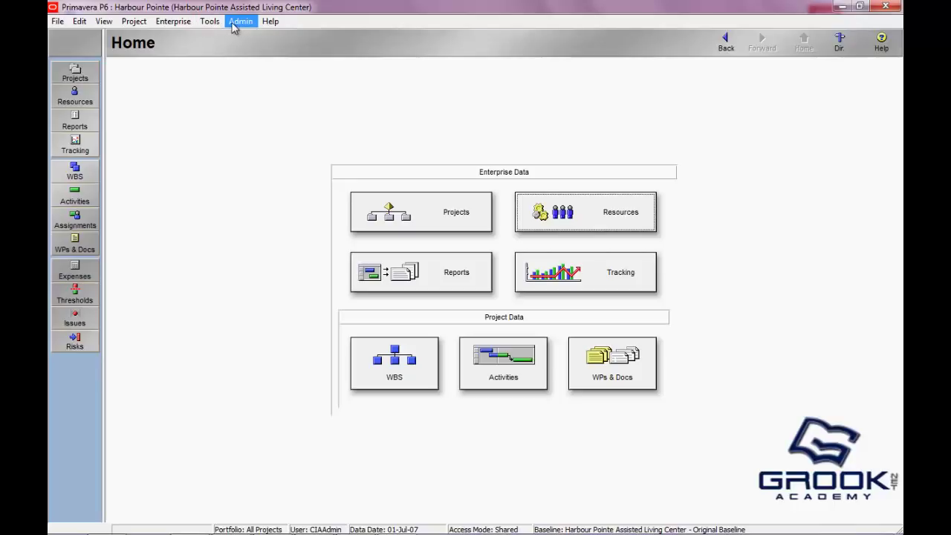
Step: Set the interface language to Russian
{"action": "left_click", "coordinate": [209, 22]}
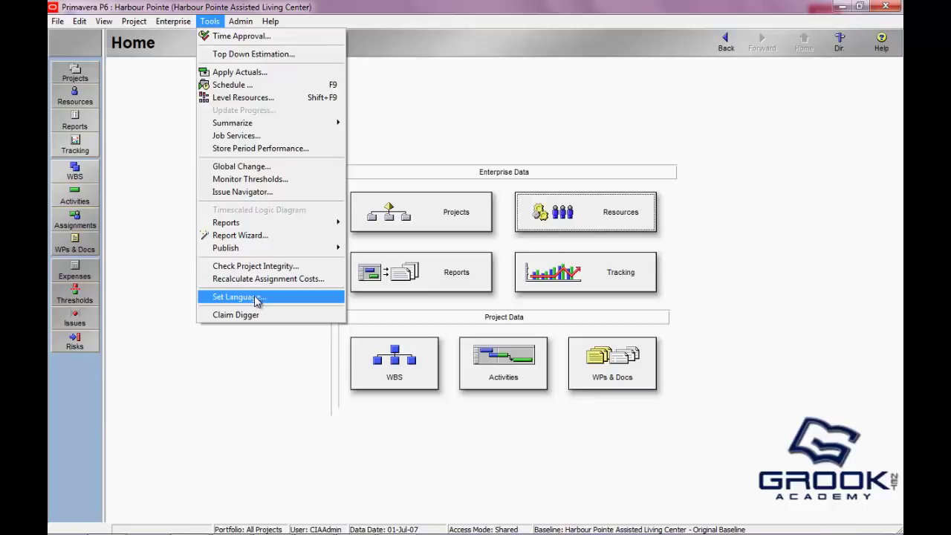
{"action": "mouse_move", "coordinate": [240, 22]}
{"action": "left_click", "coordinate": [259, 301]}
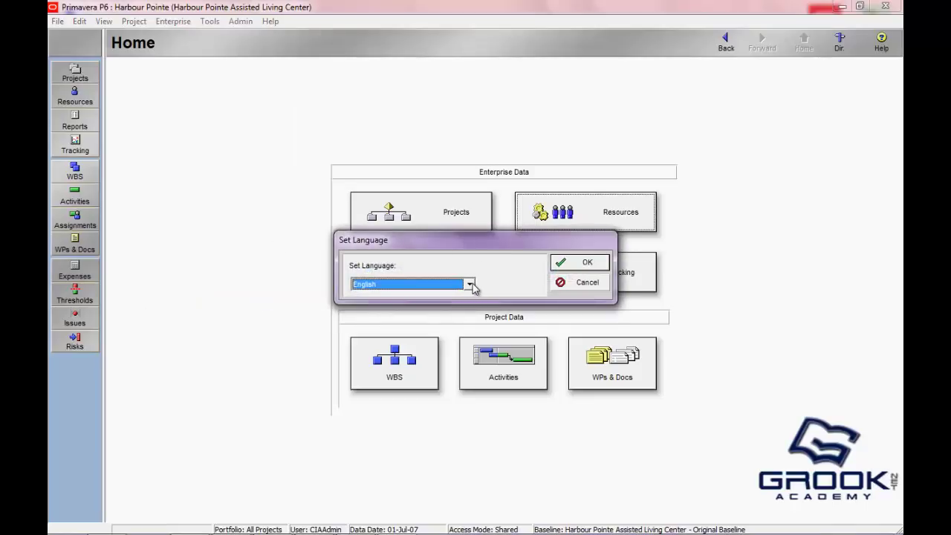
{"action": "left_click", "coordinate": [470, 285]}
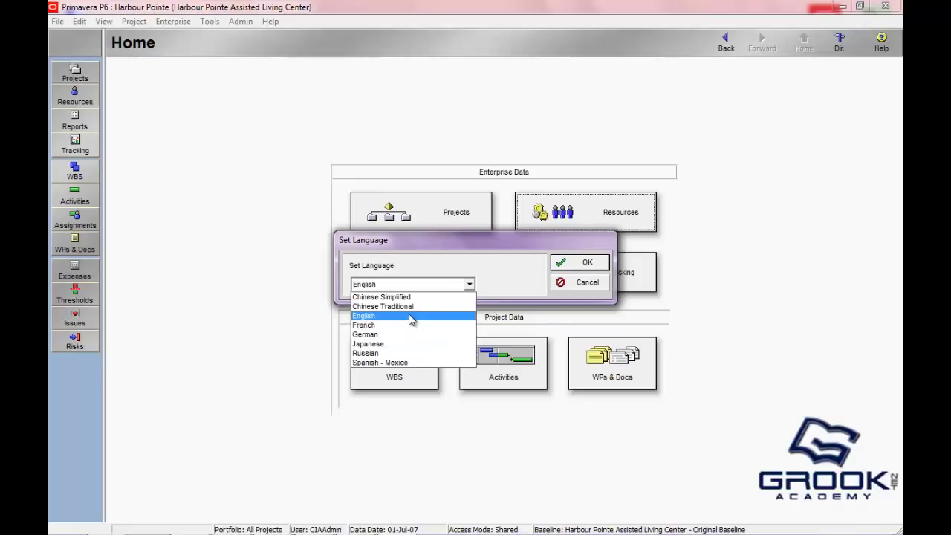
{"action": "left_click", "coordinate": [394, 354]}
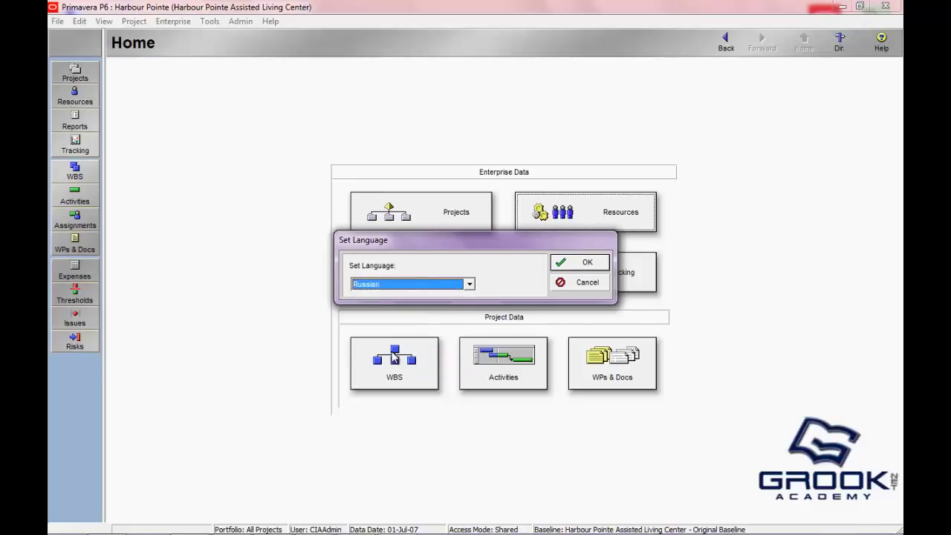
{"action": "left_click", "coordinate": [568, 264]}
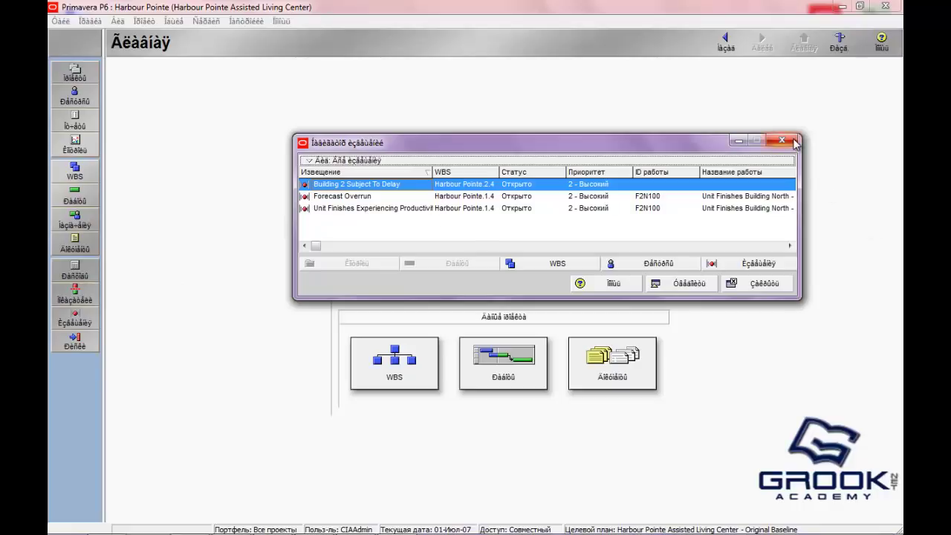
Step: Move the Issue Navigator dialog out of the way and look through the translated menus
{"action": "left_click_drag", "start_coordinate": [677, 139], "coordinate": [555, 70]}
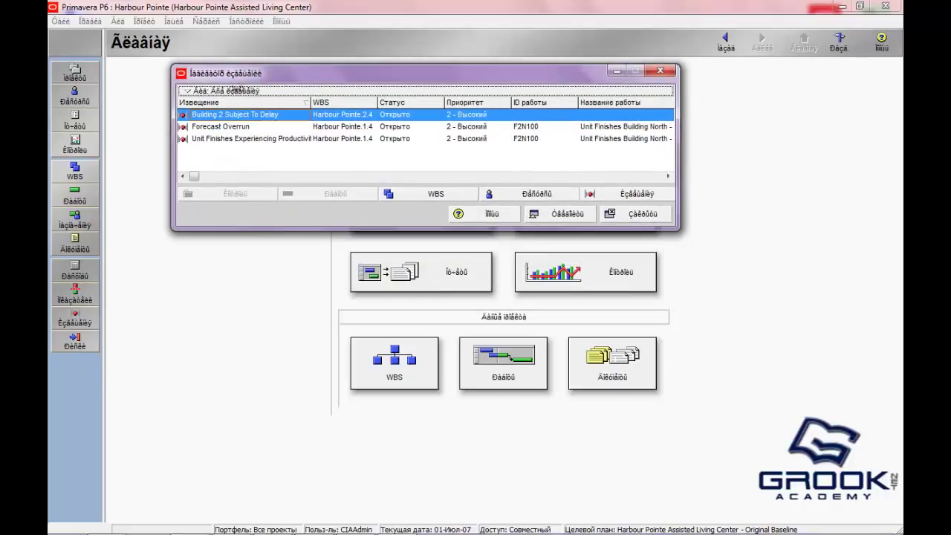
{"action": "left_click", "coordinate": [144, 20]}
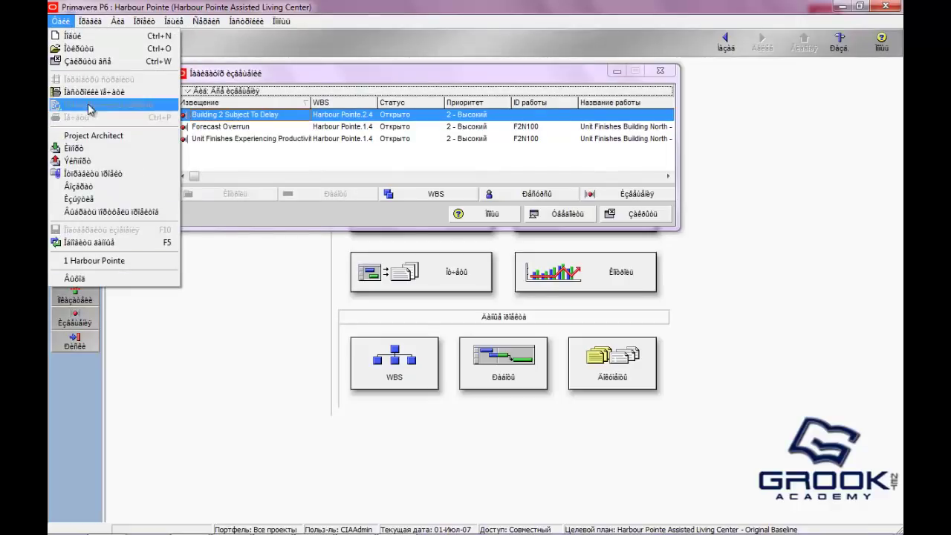
{"action": "mouse_move", "coordinate": [80, 21]}
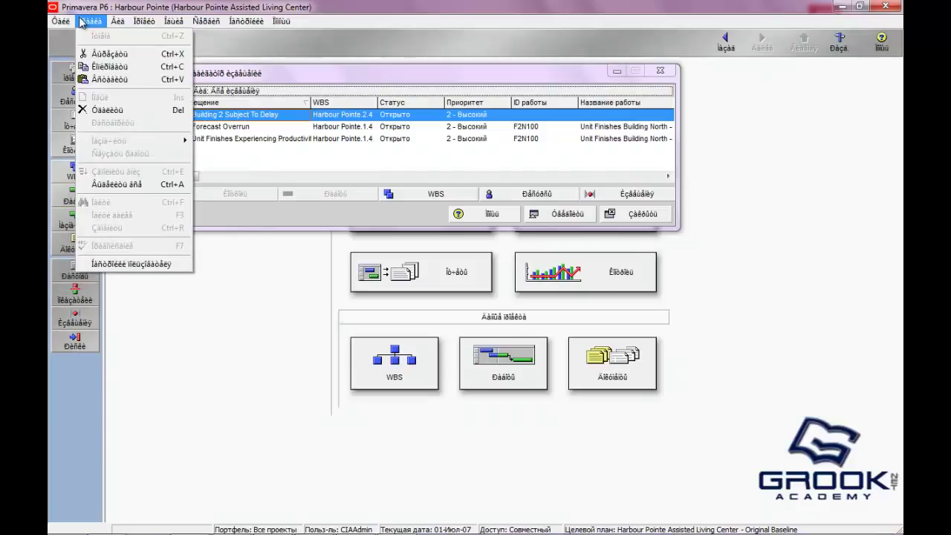
{"action": "mouse_move", "coordinate": [144, 21]}
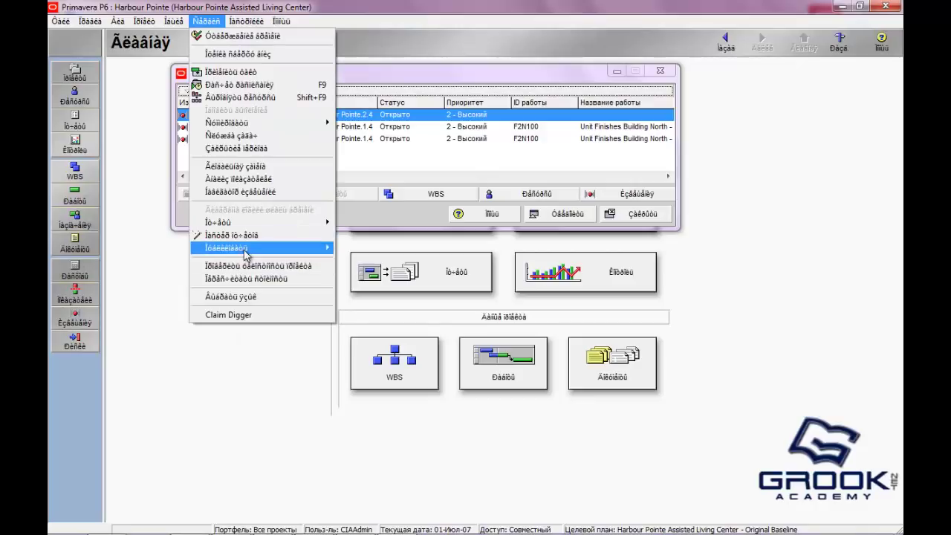
{"action": "left_click", "coordinate": [246, 281]}
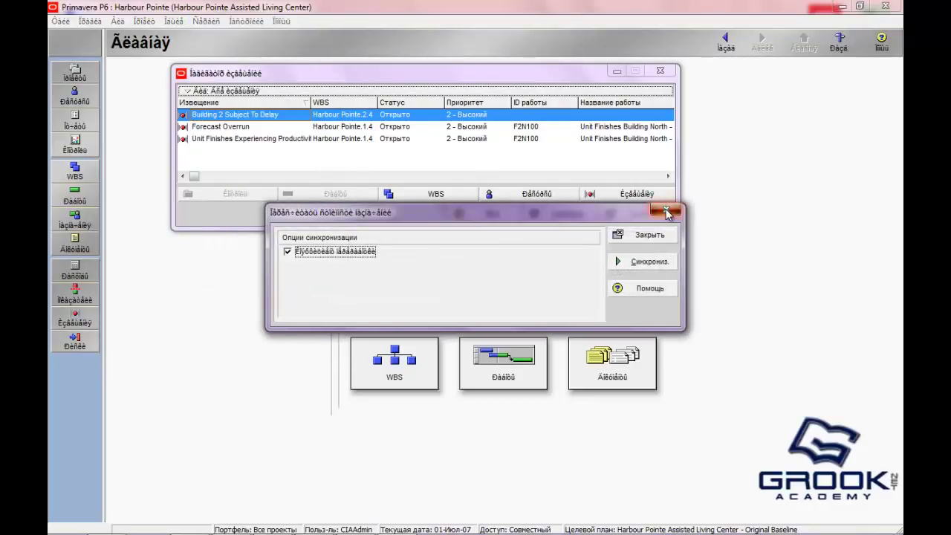
{"action": "left_click", "coordinate": [663, 208]}
{"action": "left_click", "coordinate": [210, 21]}
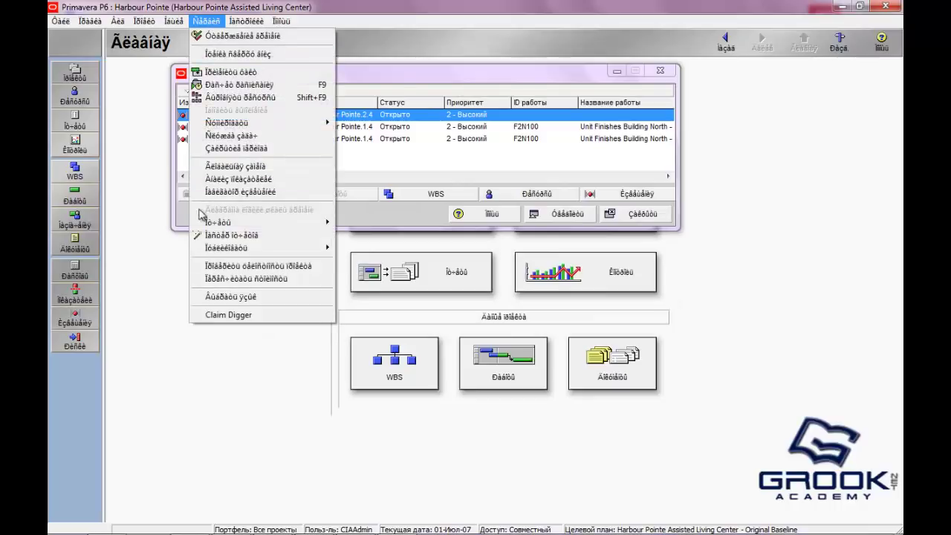
{"action": "mouse_move", "coordinate": [220, 250]}
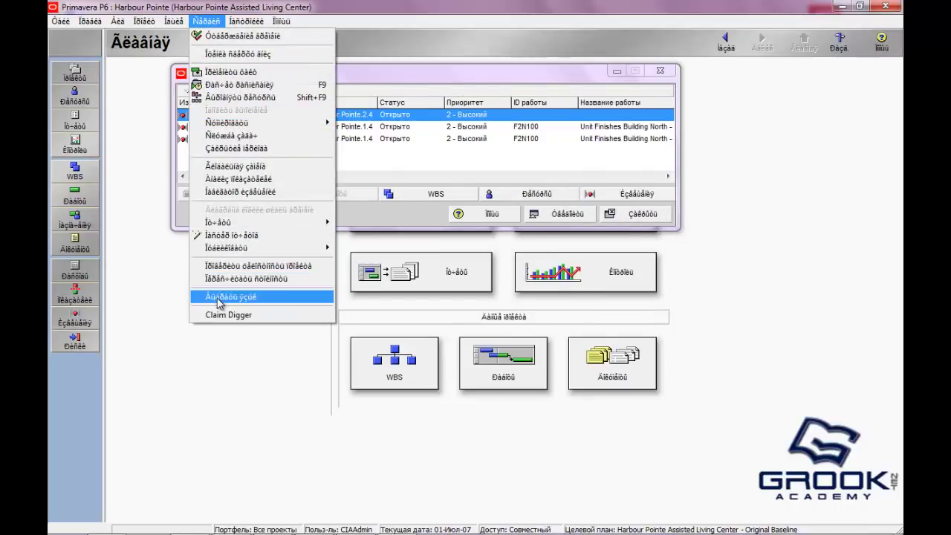
{"action": "left_click", "coordinate": [222, 278]}
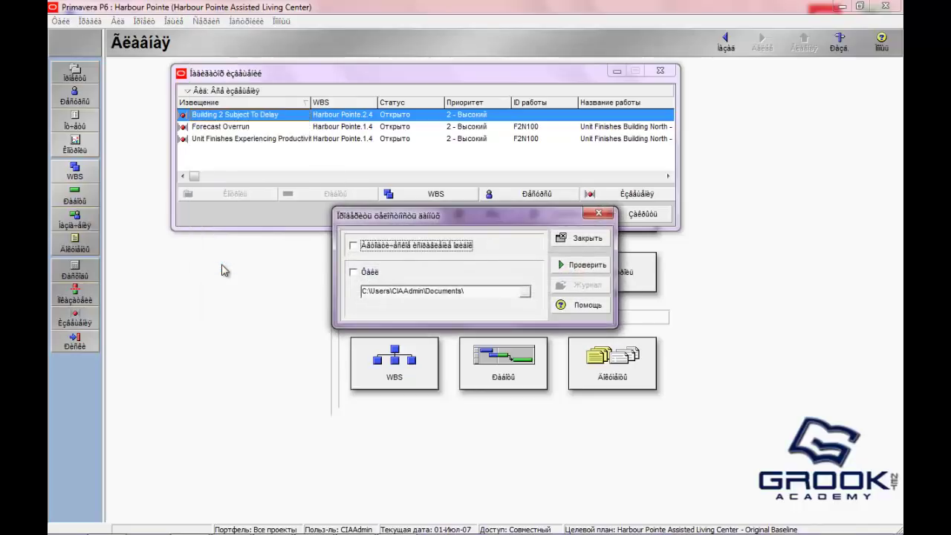
{"action": "left_click", "coordinate": [605, 214]}
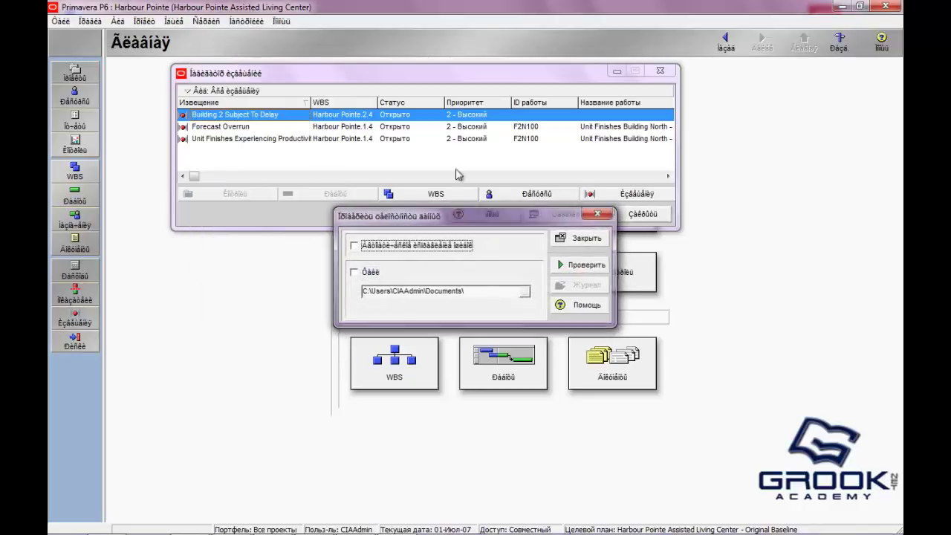
Step: Set the interface language back to English and close the Issue Navigator
{"action": "left_click", "coordinate": [218, 24]}
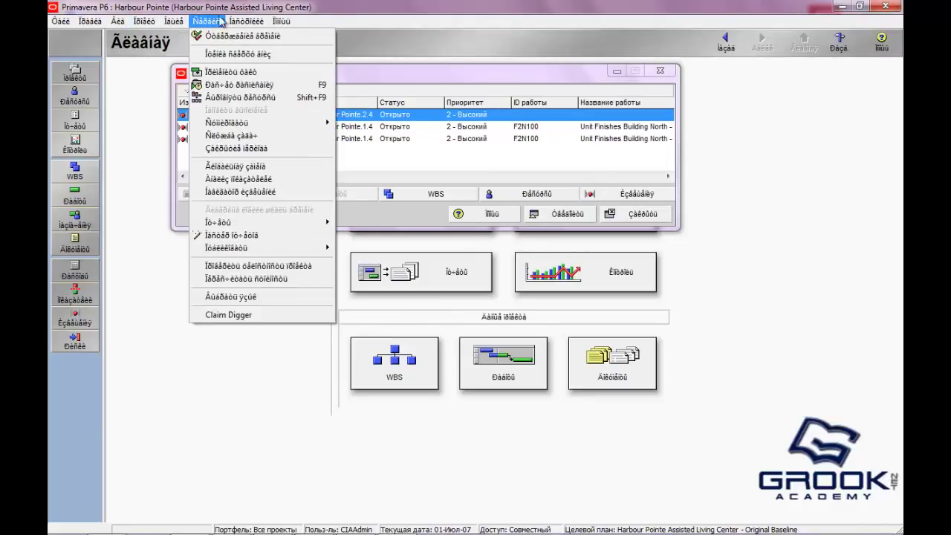
{"action": "mouse_move", "coordinate": [234, 26]}
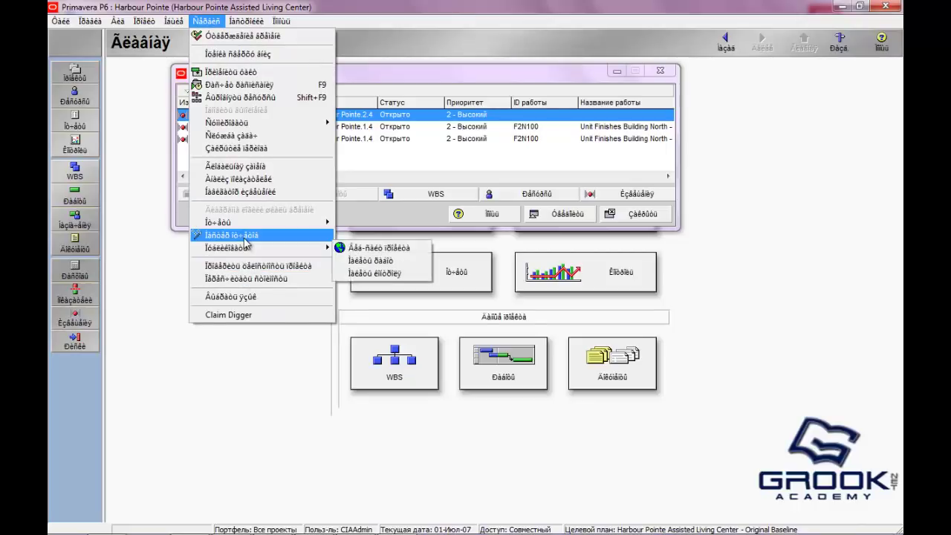
{"action": "left_click", "coordinate": [245, 302]}
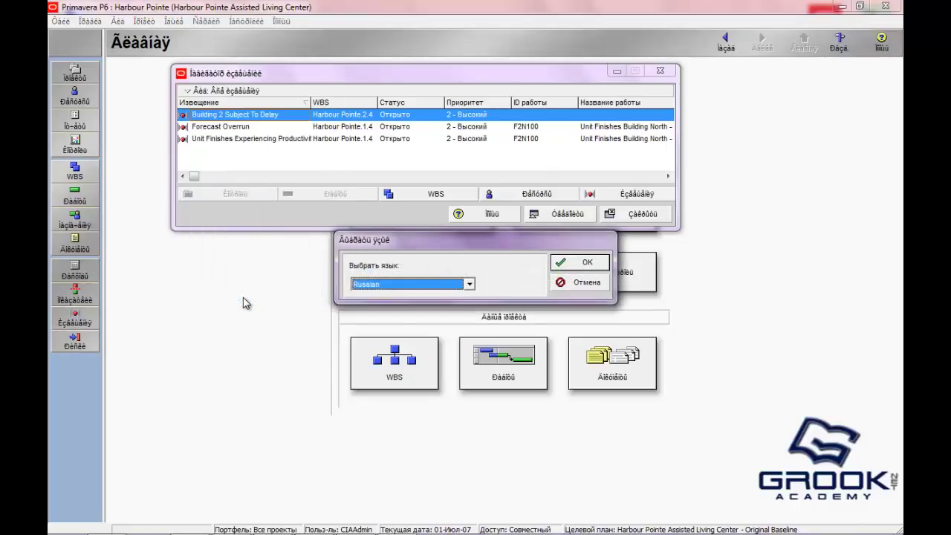
{"action": "left_click", "coordinate": [469, 284]}
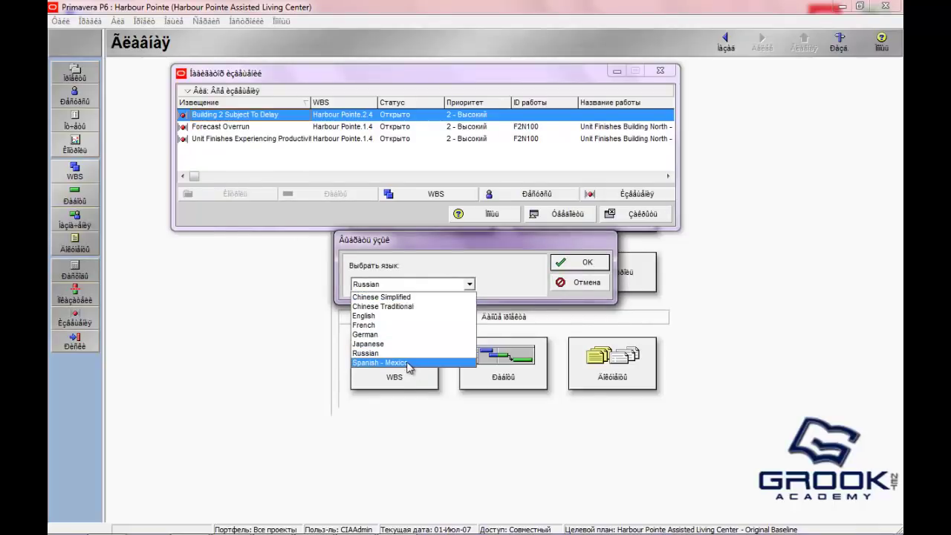
{"action": "left_click", "coordinate": [414, 316]}
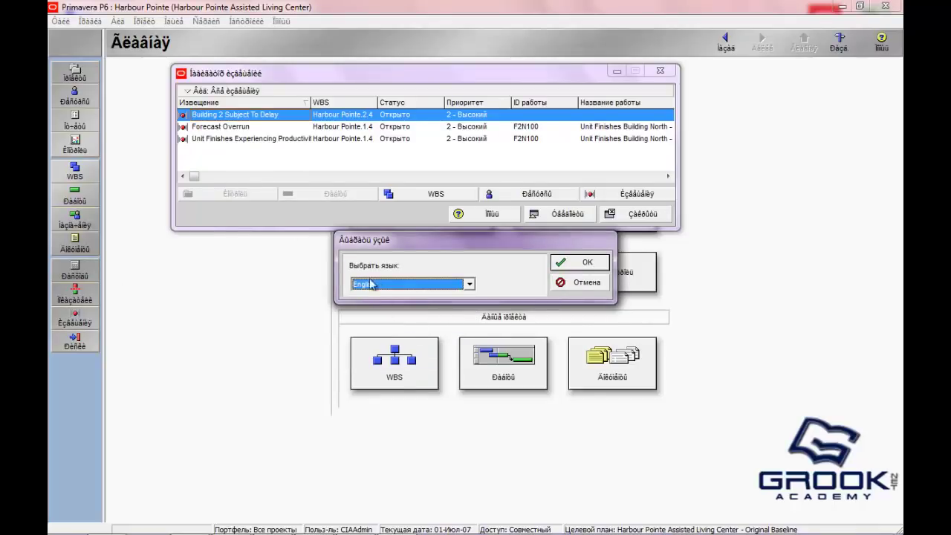
{"action": "left_click_drag", "start_coordinate": [432, 242], "coordinate": [369, 252]}
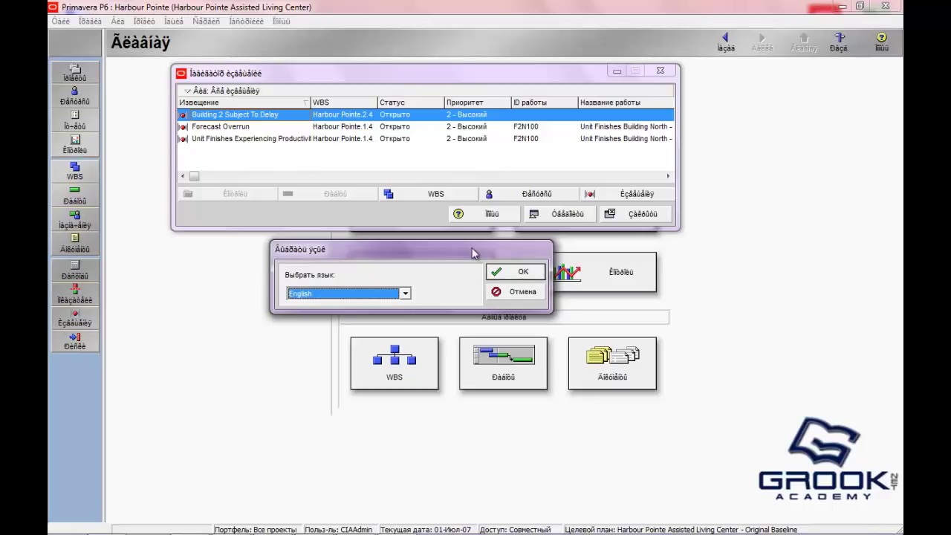
{"action": "left_click_drag", "start_coordinate": [475, 253], "coordinate": [496, 245]}
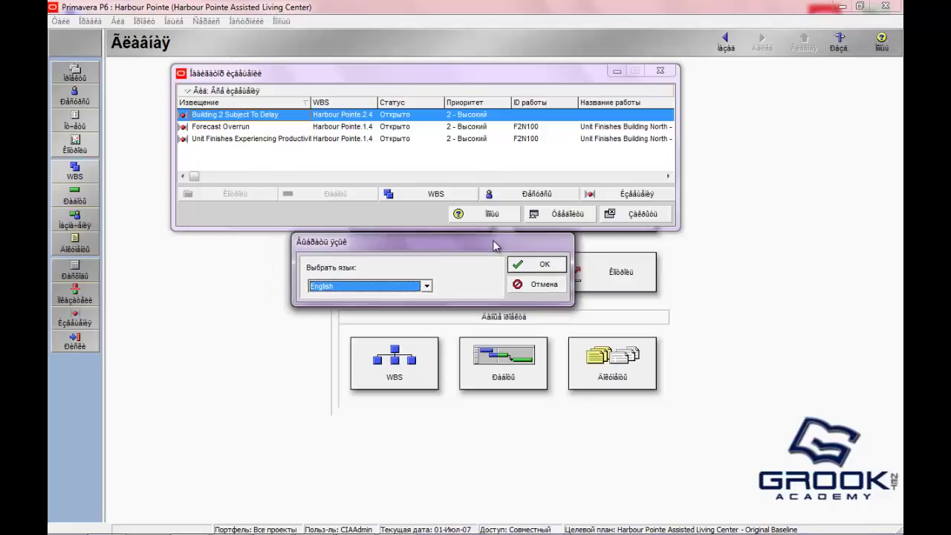
{"action": "left_click", "coordinate": [533, 266]}
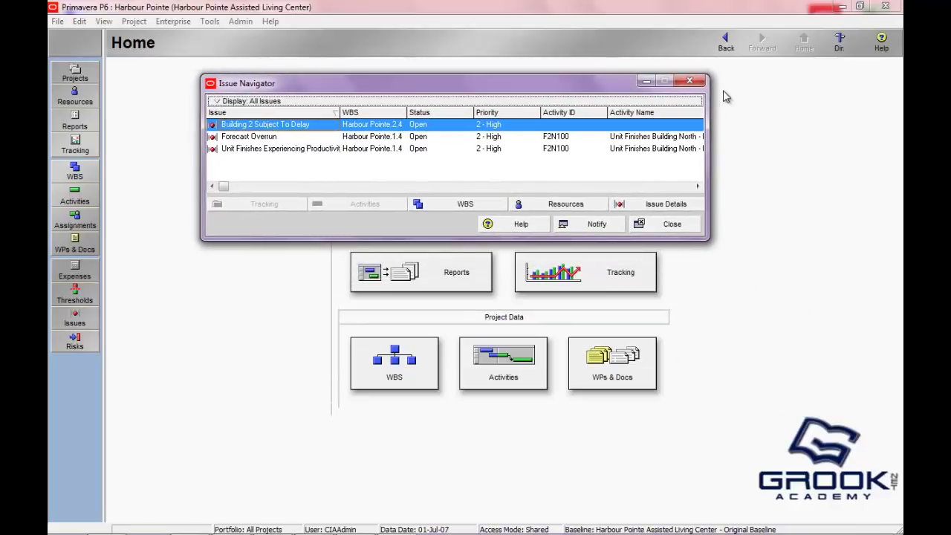
{"action": "left_click", "coordinate": [688, 80]}
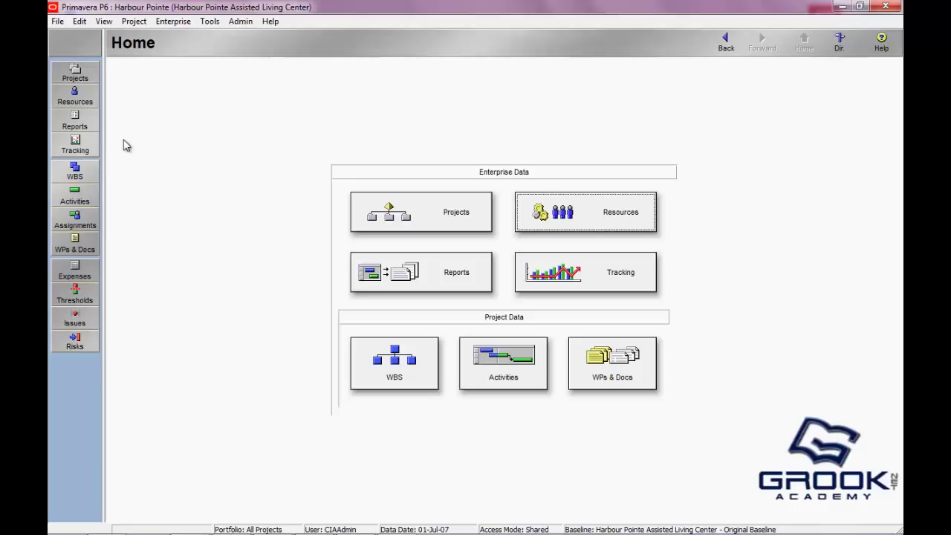
Step: Set the application startup window to Project Risks in the User Preferences and close the preferences
{"action": "left_click", "coordinate": [57, 21]}
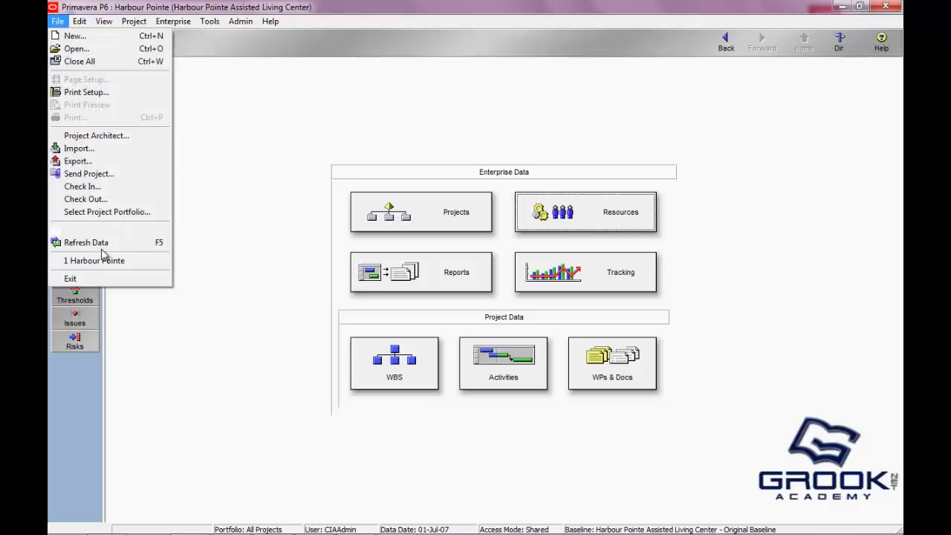
{"action": "mouse_move", "coordinate": [80, 22]}
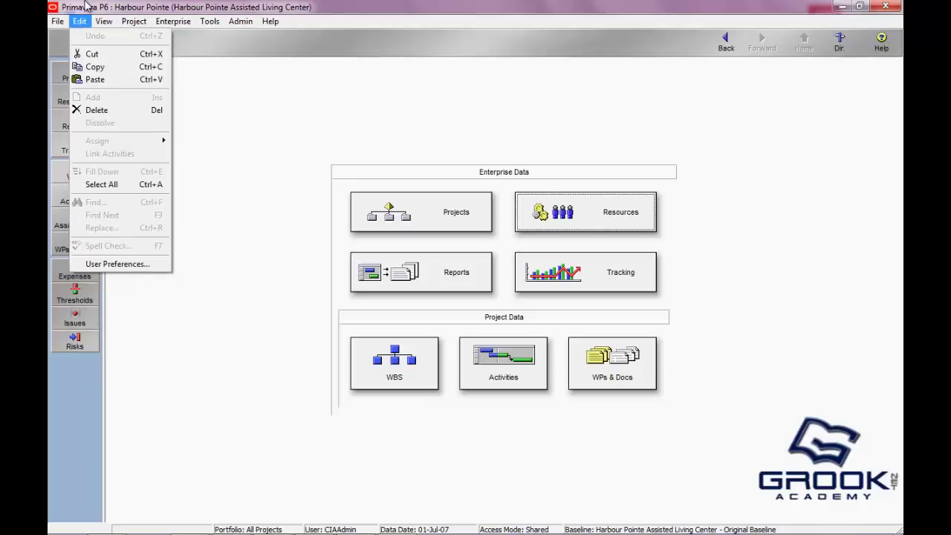
{"action": "left_click", "coordinate": [117, 263]}
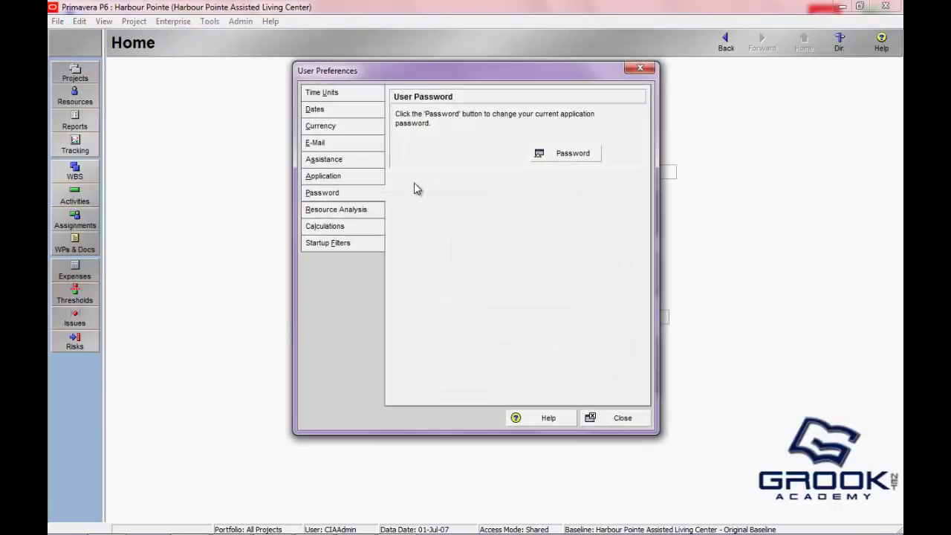
{"action": "left_click", "coordinate": [341, 179]}
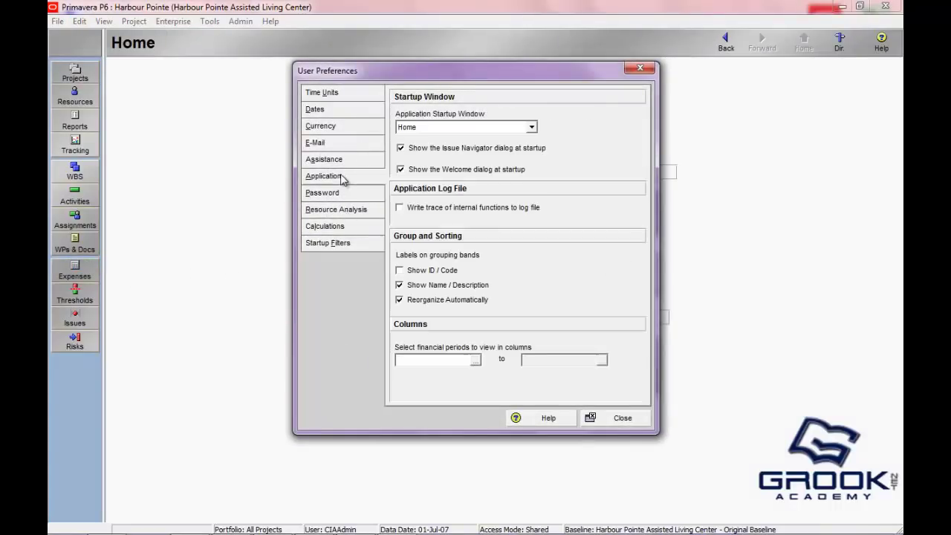
{"action": "left_click", "coordinate": [532, 128]}
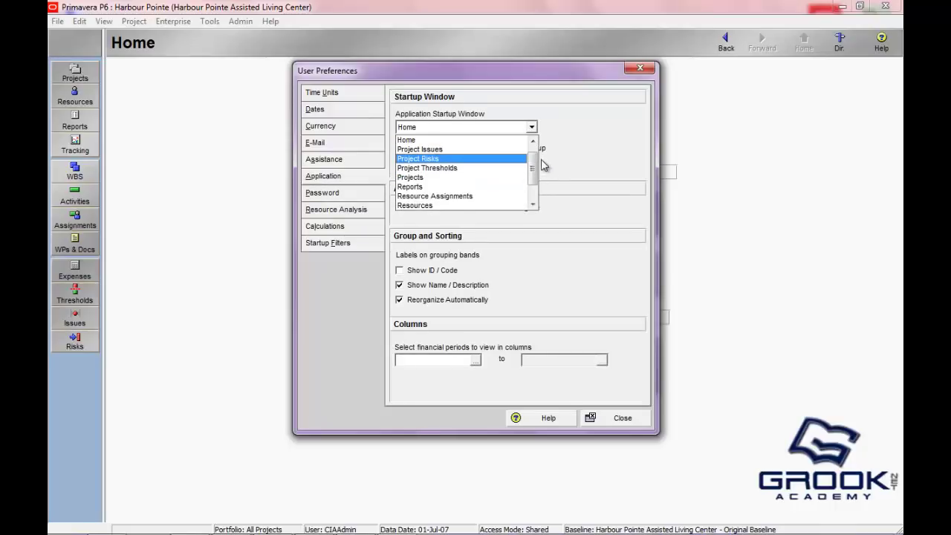
{"action": "scroll", "coordinate": [534, 171], "scroll_direction": "down", "scroll_amount": 1}
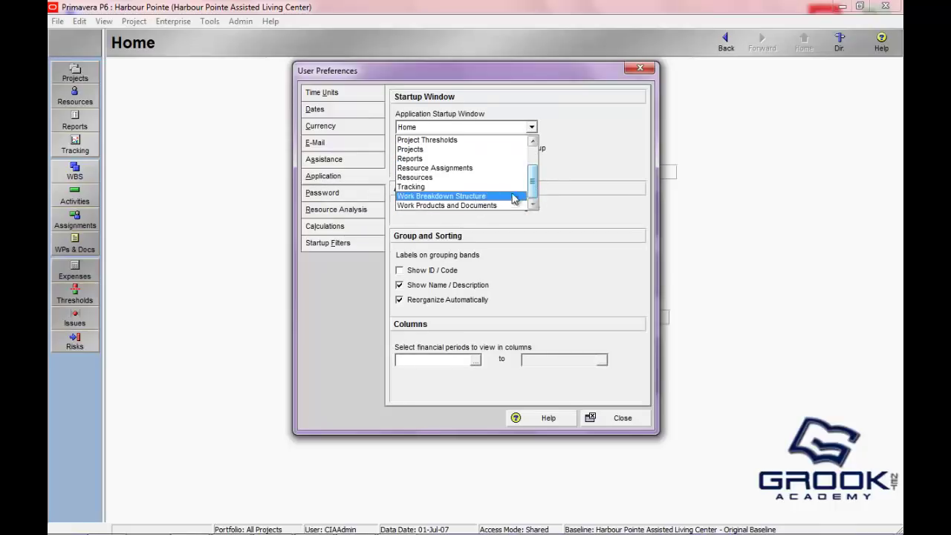
{"action": "left_click_drag", "start_coordinate": [535, 195], "coordinate": [533, 170]}
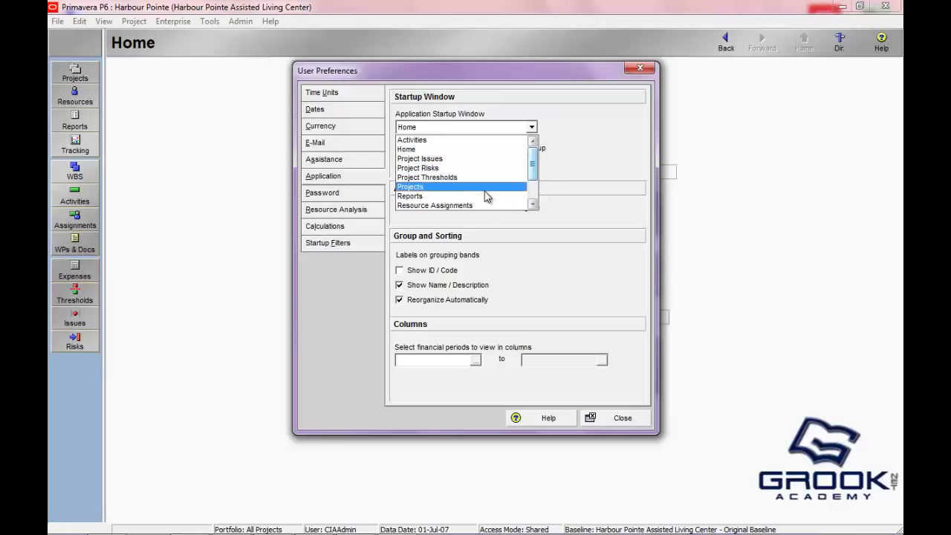
{"action": "left_click_drag", "start_coordinate": [532, 150], "coordinate": [535, 187]}
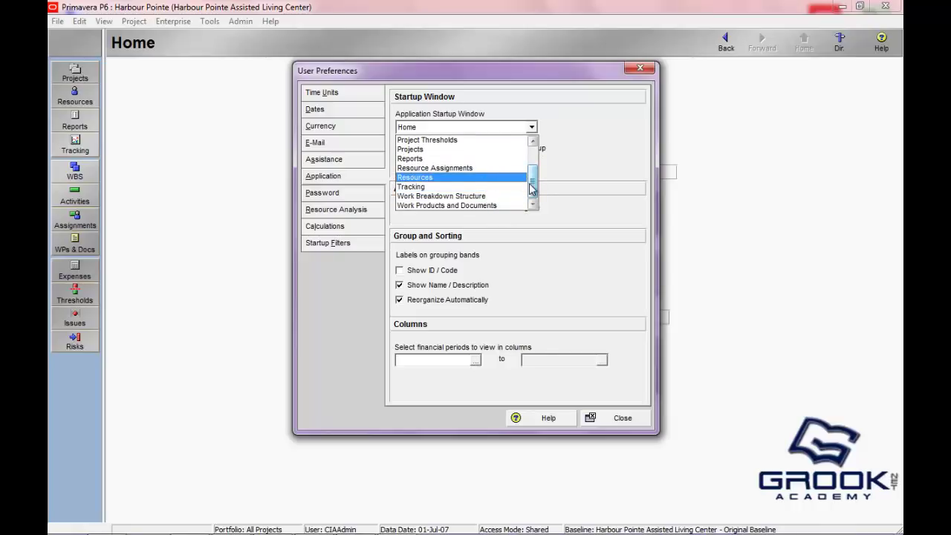
{"action": "scroll", "coordinate": [532, 189], "scroll_direction": "up", "scroll_amount": 2}
{"action": "left_click", "coordinate": [502, 153]}
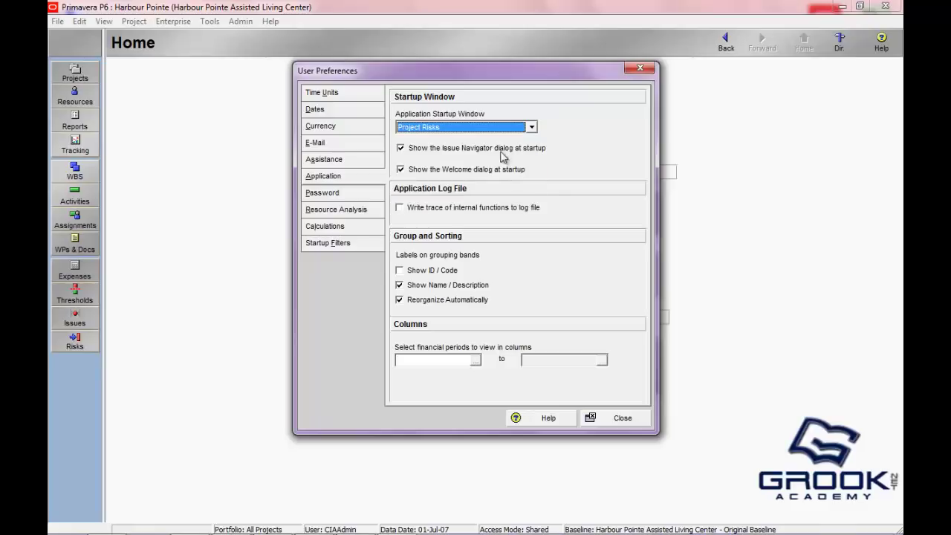
{"action": "left_click", "coordinate": [595, 421]}
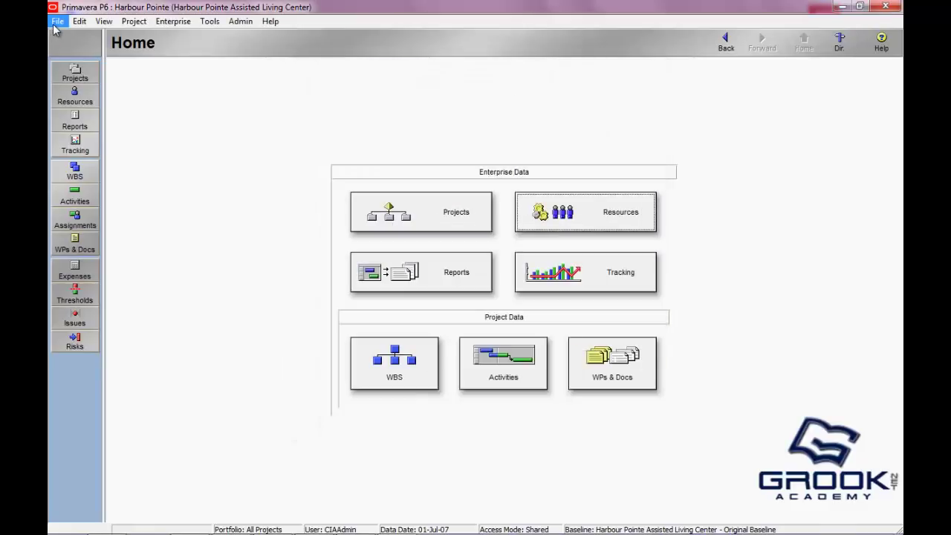
Step: Exit Project Management and confirm the exit
{"action": "left_click", "coordinate": [58, 21]}
{"action": "left_click", "coordinate": [74, 276]}
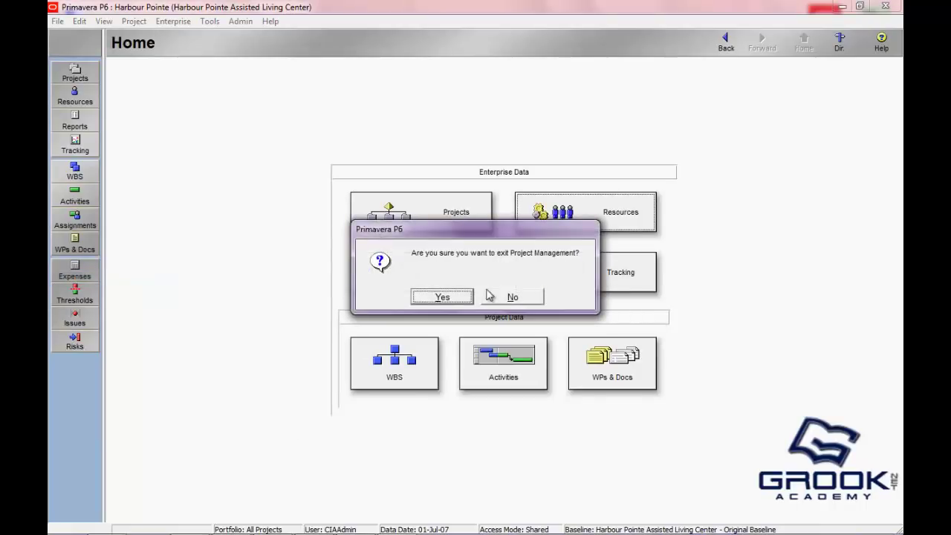
{"action": "left_click", "coordinate": [468, 298]}
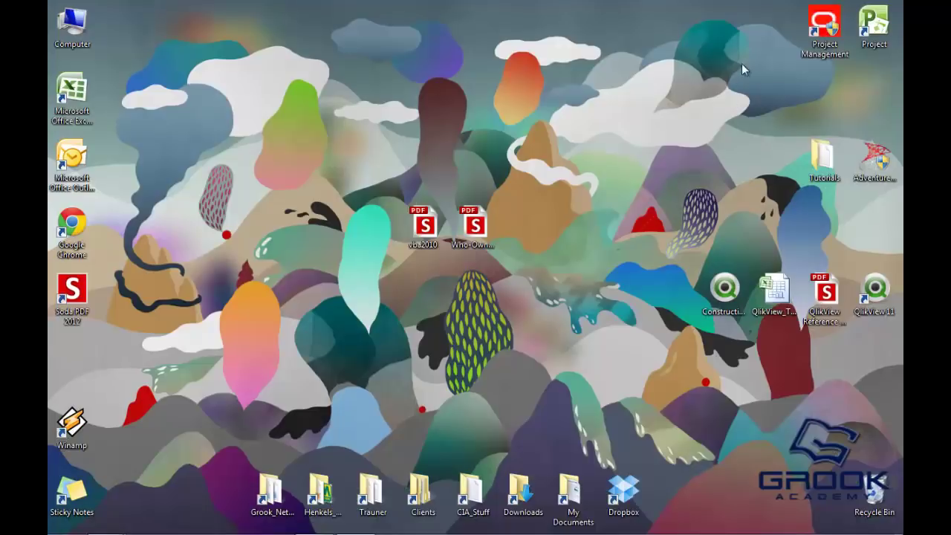
Step: Launch Project Management, log in with the account password, and open global data only
{"action": "double_click", "coordinate": [822, 29]}
{"action": "type", "text": "**"}
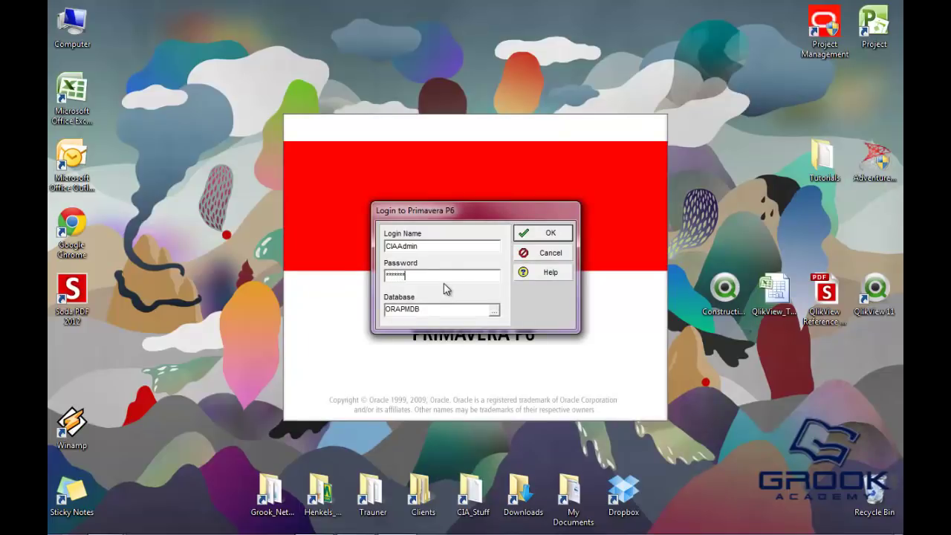
{"action": "key", "text": "Return"}
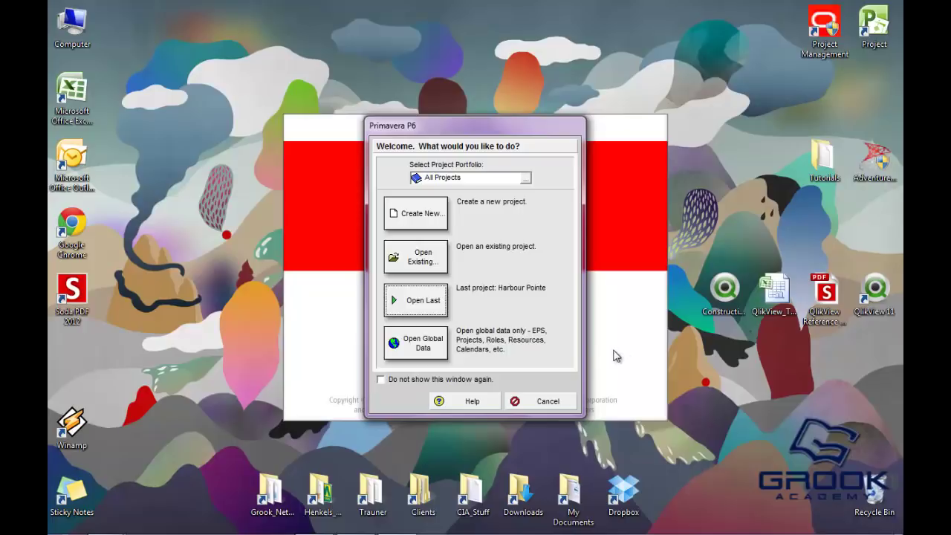
{"action": "left_click", "coordinate": [422, 343]}
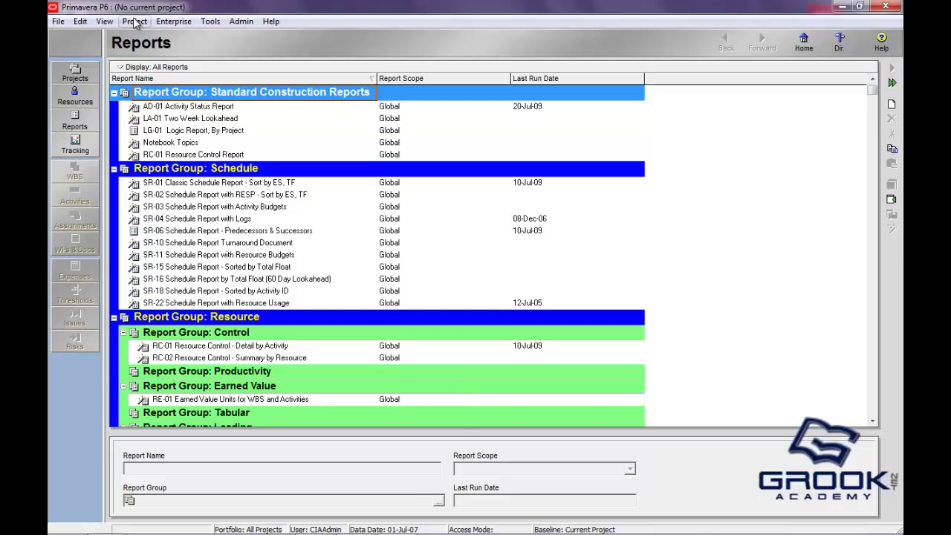
Step: Restart Project Management and log in with the account password
{"action": "left_click", "coordinate": [885, 6]}
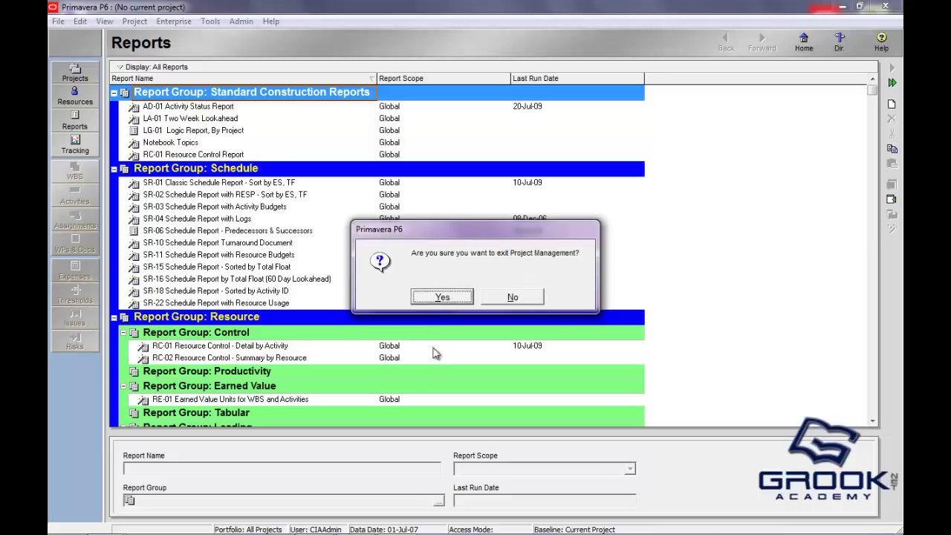
{"action": "left_click", "coordinate": [444, 299]}
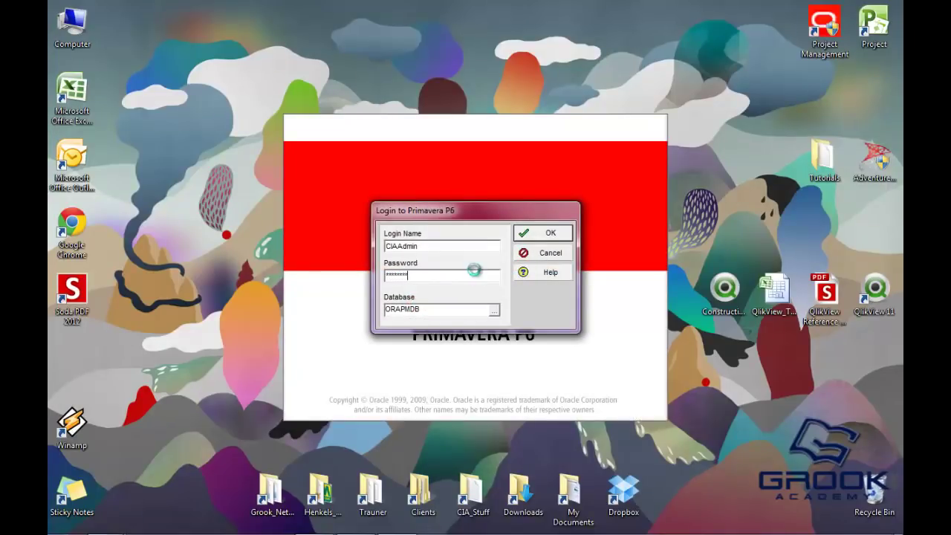
{"action": "key", "text": "Return"}
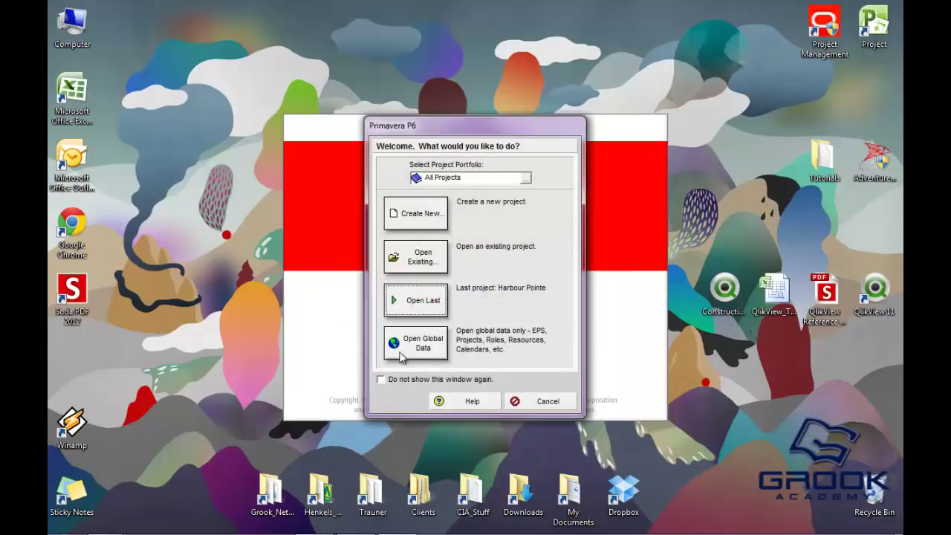
Step: Stop the Welcome window from showing at startup and open global data only
{"action": "left_click", "coordinate": [382, 380]}
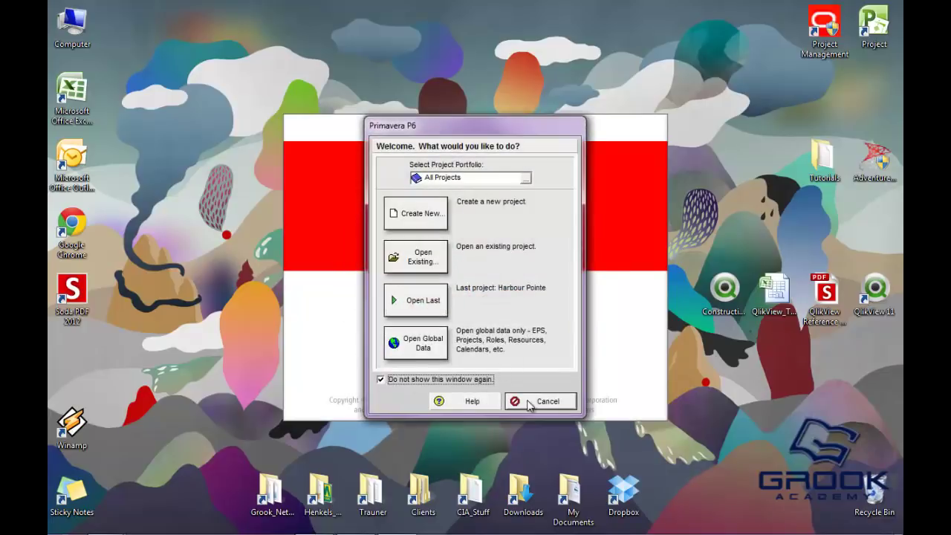
{"action": "left_click", "coordinate": [425, 343]}
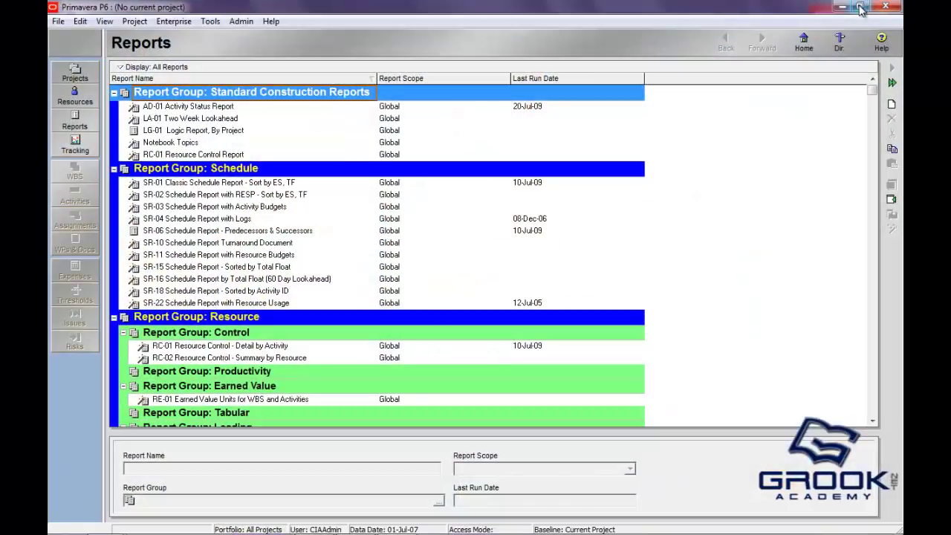
Step: Restart Project Management and log in with the account password to check startup without the Welcome window
{"action": "left_click", "coordinate": [58, 20]}
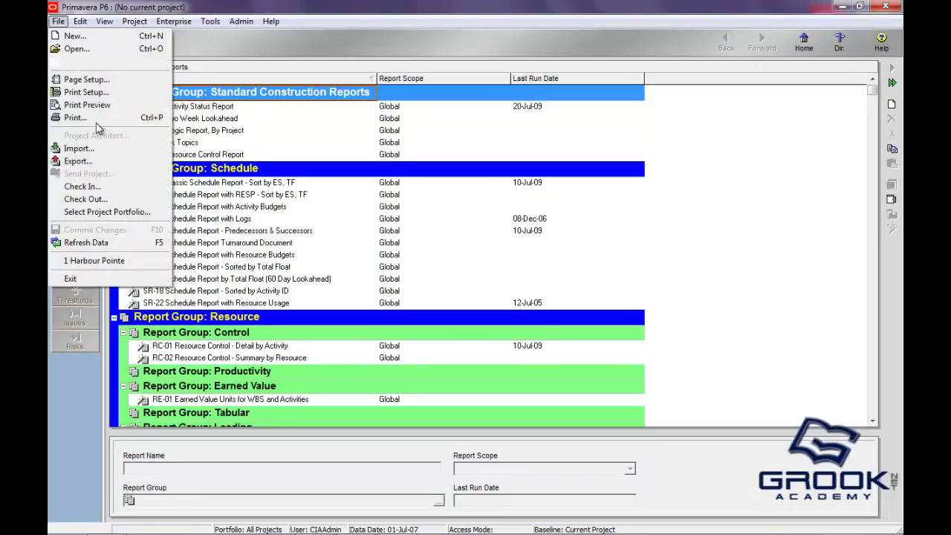
{"action": "left_click", "coordinate": [88, 278]}
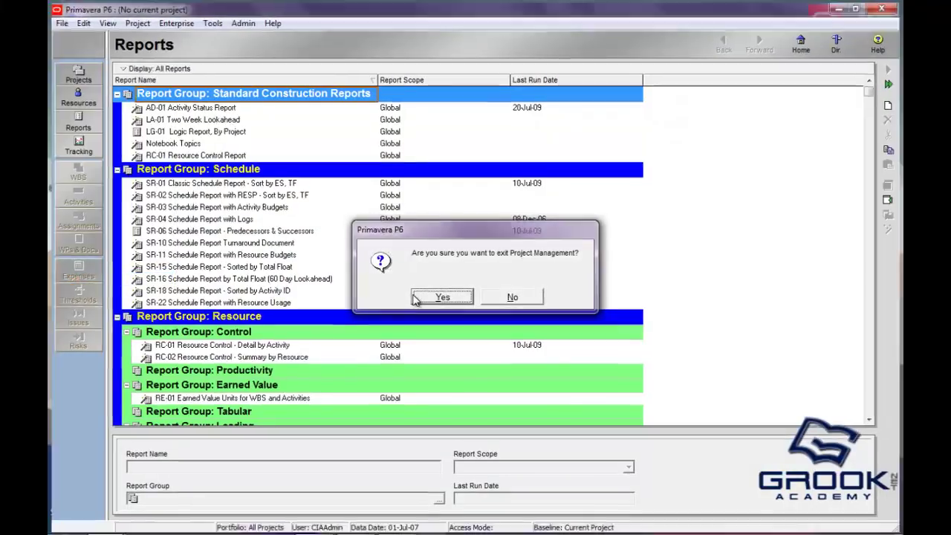
{"action": "left_click", "coordinate": [417, 297]}
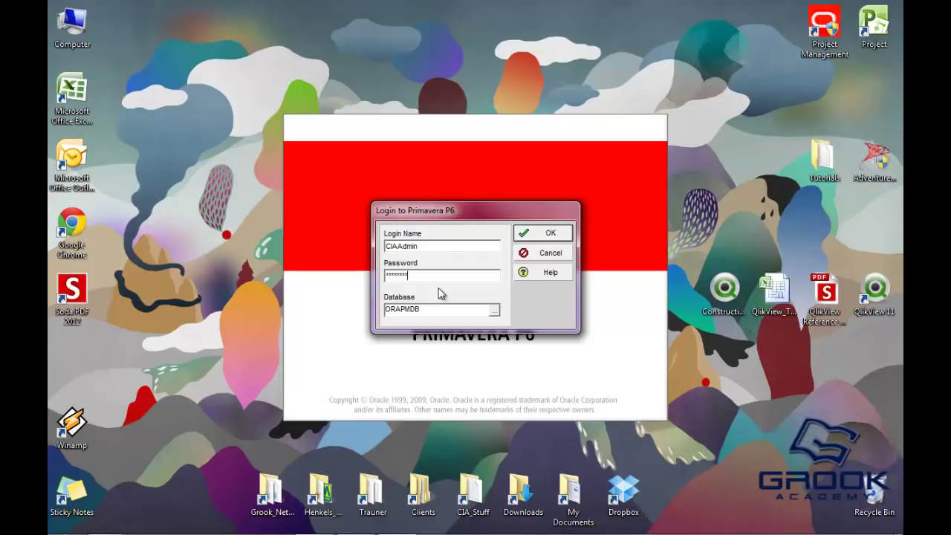
{"action": "left_click", "coordinate": [529, 237]}
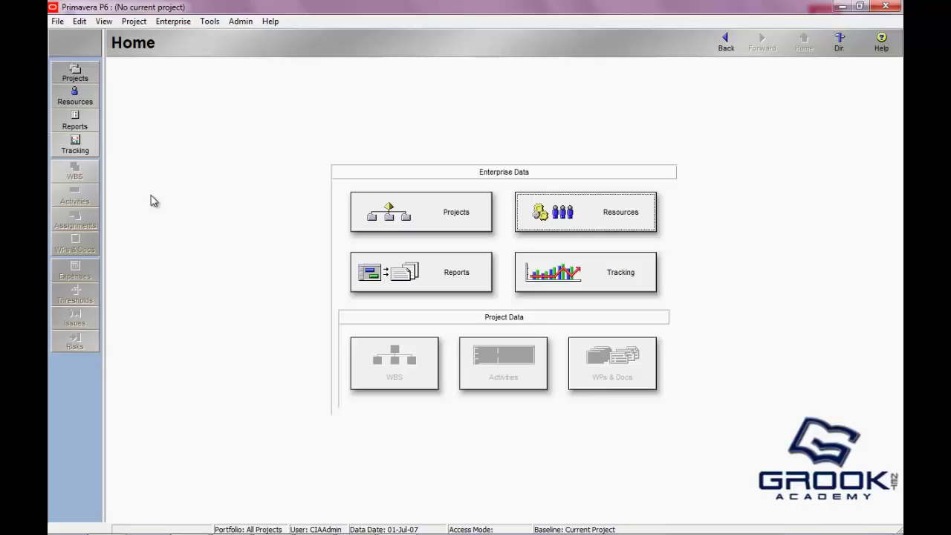
{"action": "mouse_move", "coordinate": [407, 518]}
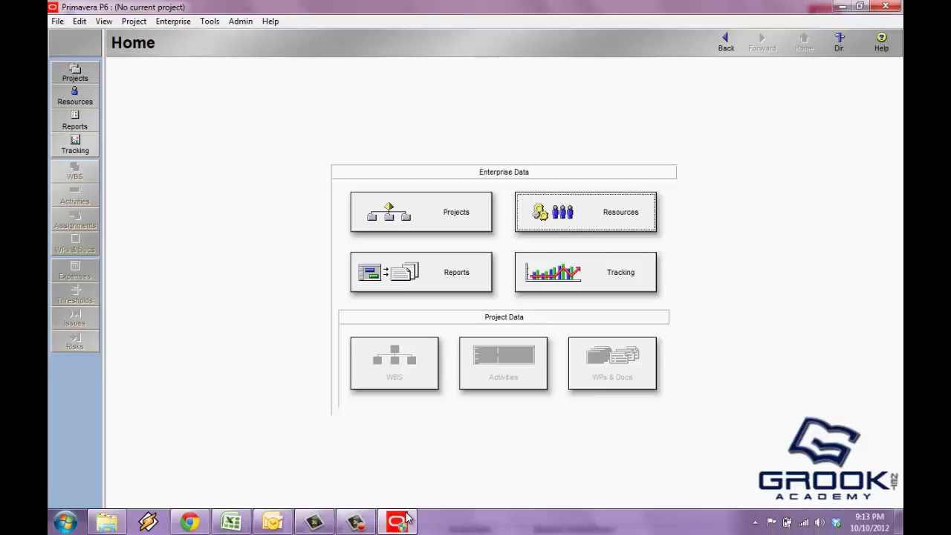